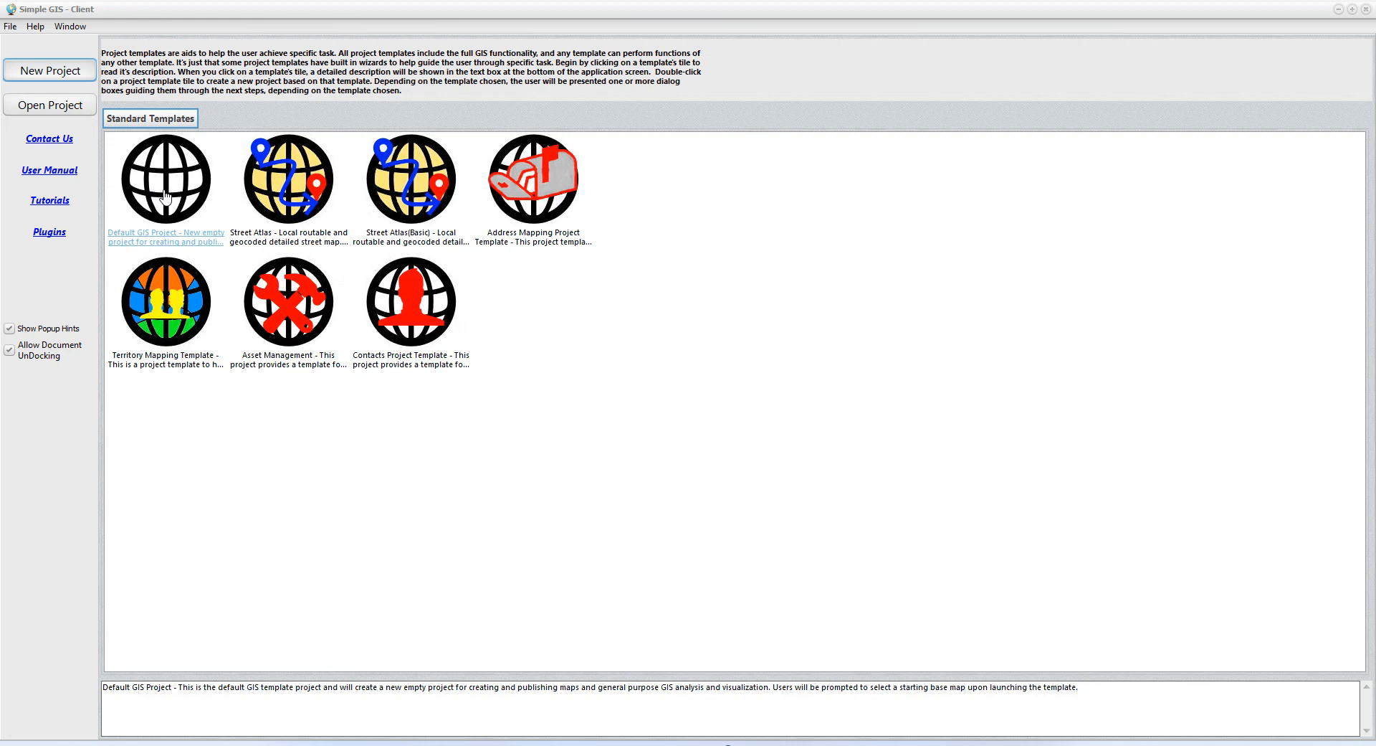
# Step: Create a new Default GIS Project with the OpenStreetMap.org base map as its background
pyautogui.doubleClick(165, 195)
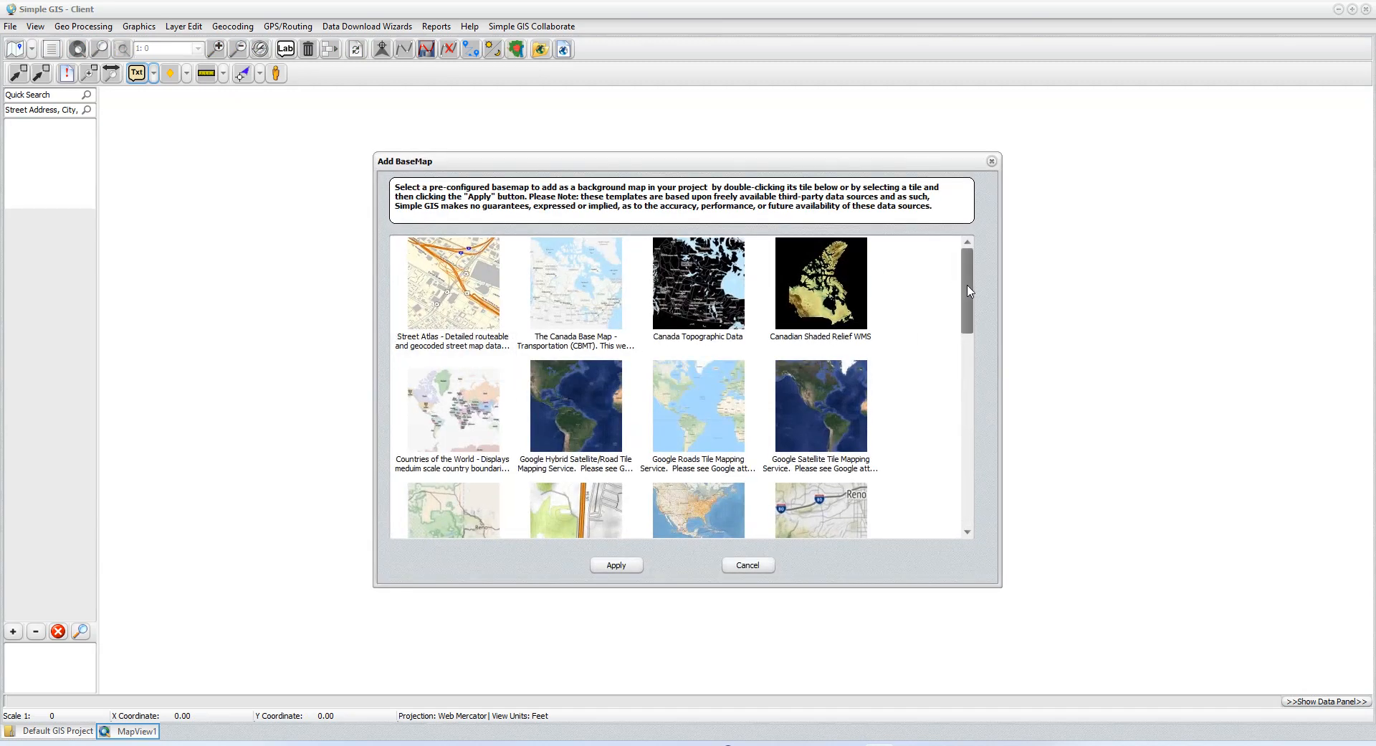
pyautogui.moveTo(969, 289); pyautogui.dragTo(973, 333)
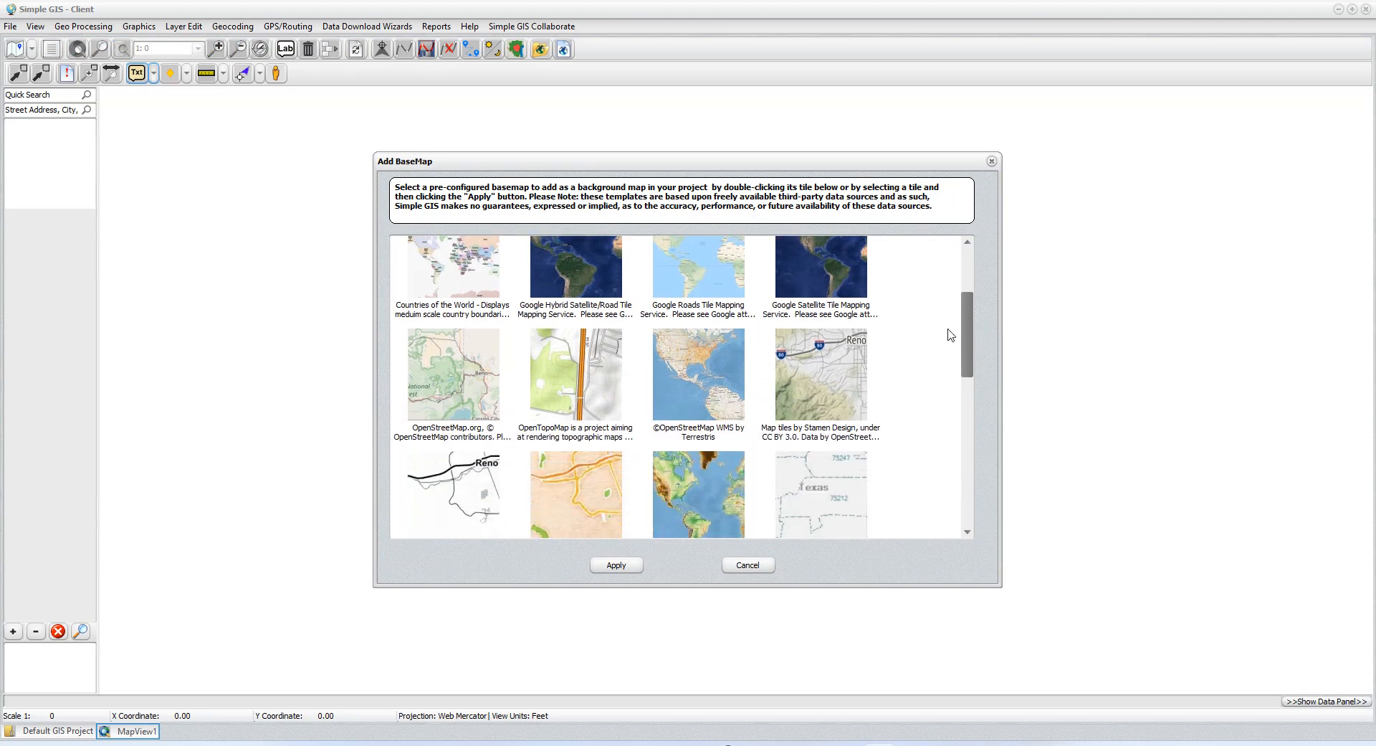
pyautogui.doubleClick(465, 399)
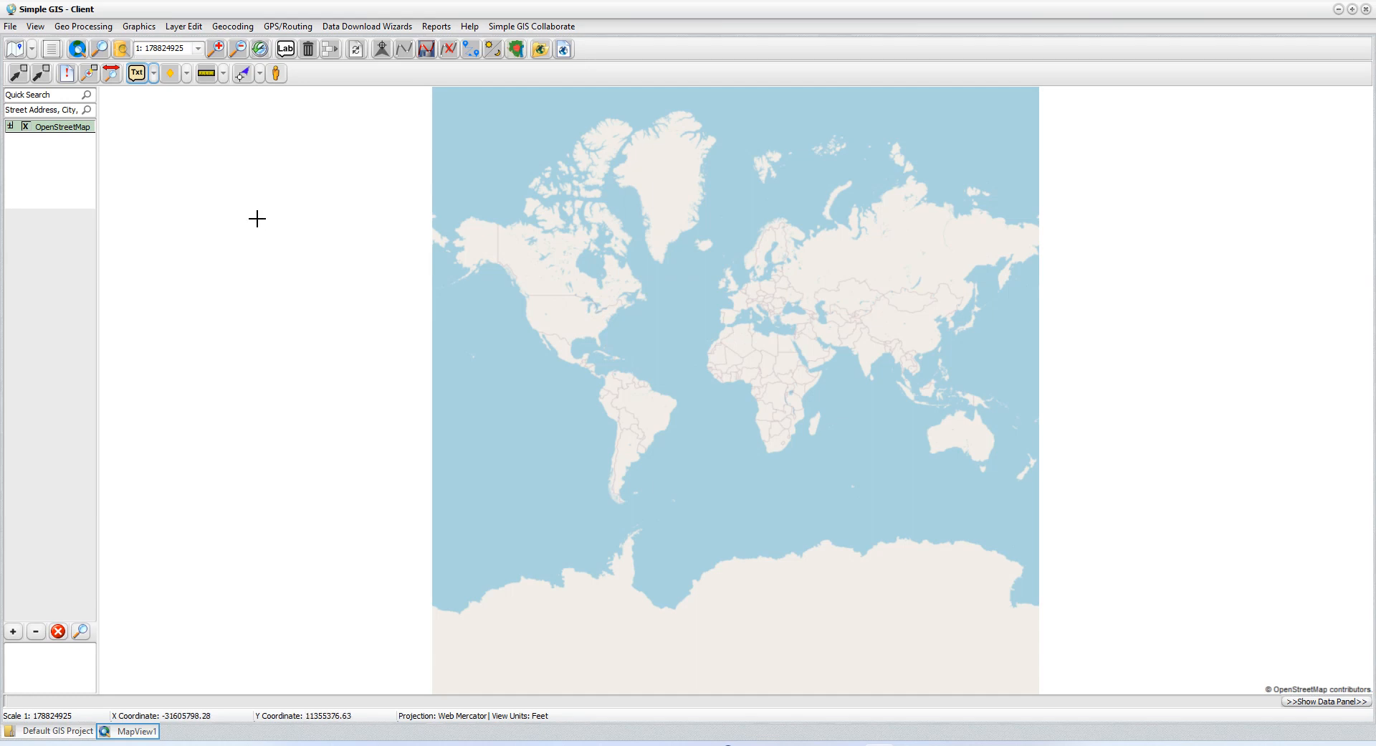
# Step: Add DemoCSV.csv as a layer with first-row field names, WGS 84 projection, LON as X and LAT as Y, and zoom to it
pyautogui.click(32, 51)
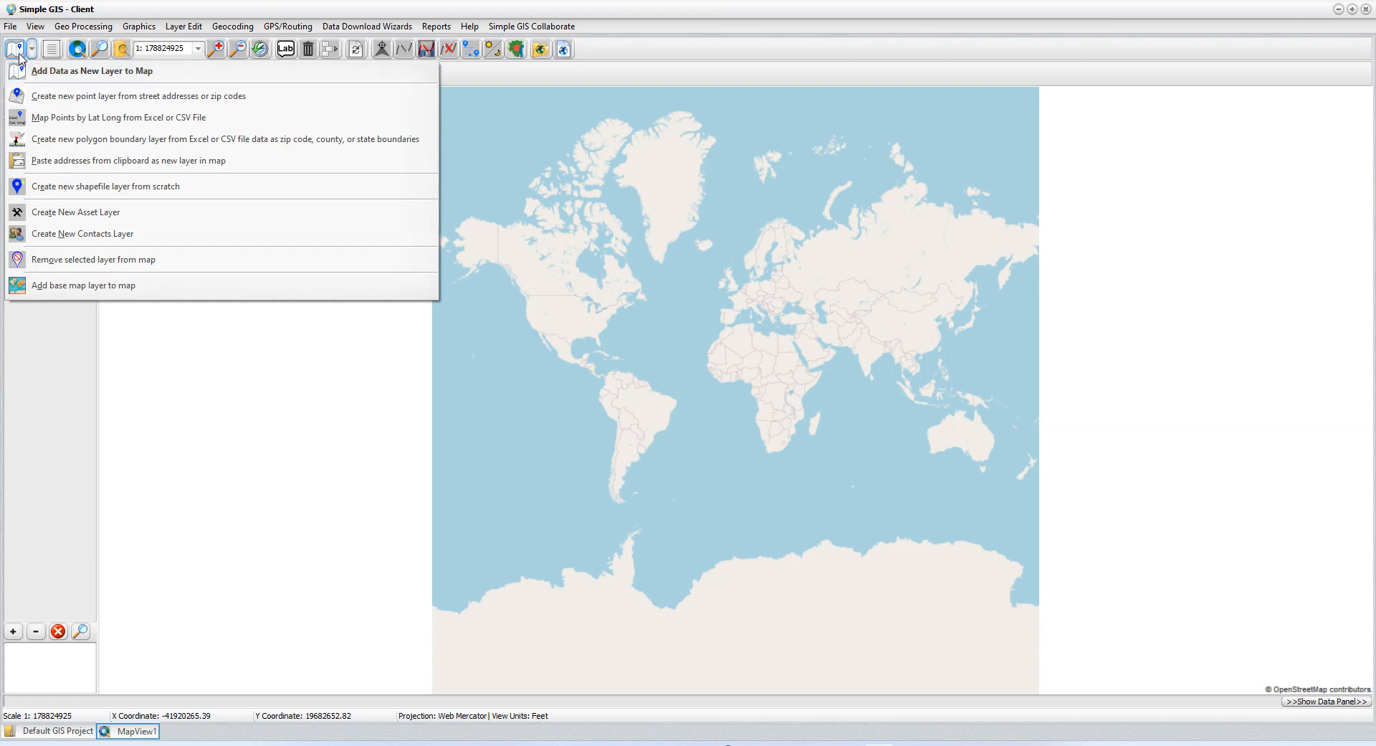
pyautogui.click(87, 74)
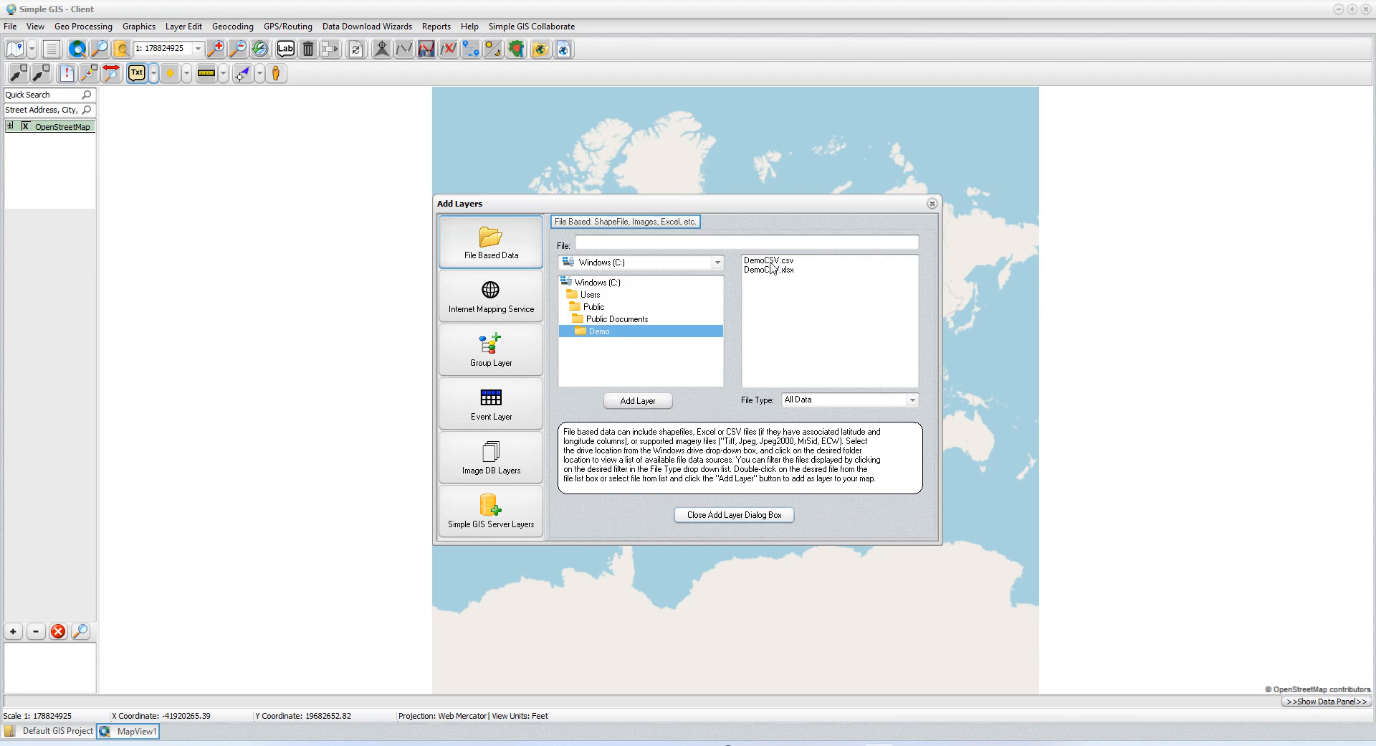
pyautogui.doubleClick(772, 267)
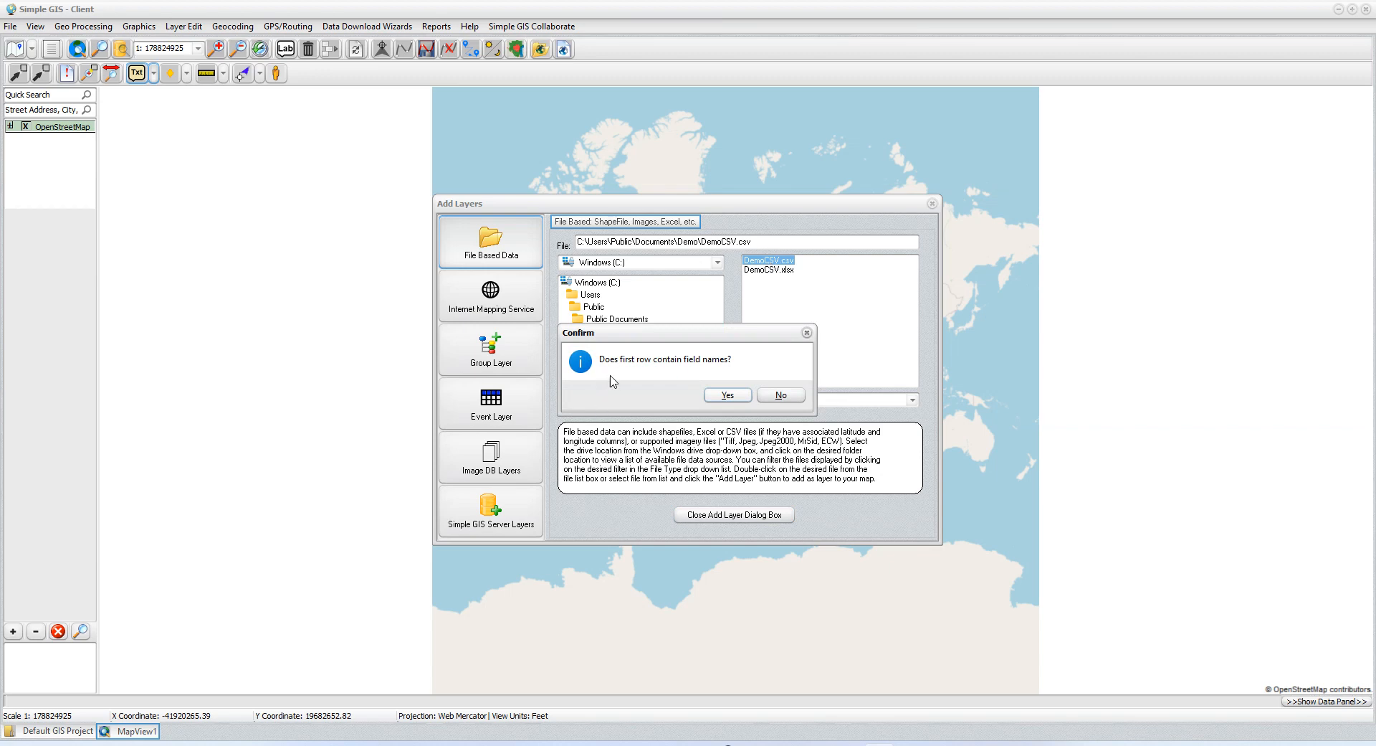
pyautogui.click(728, 395)
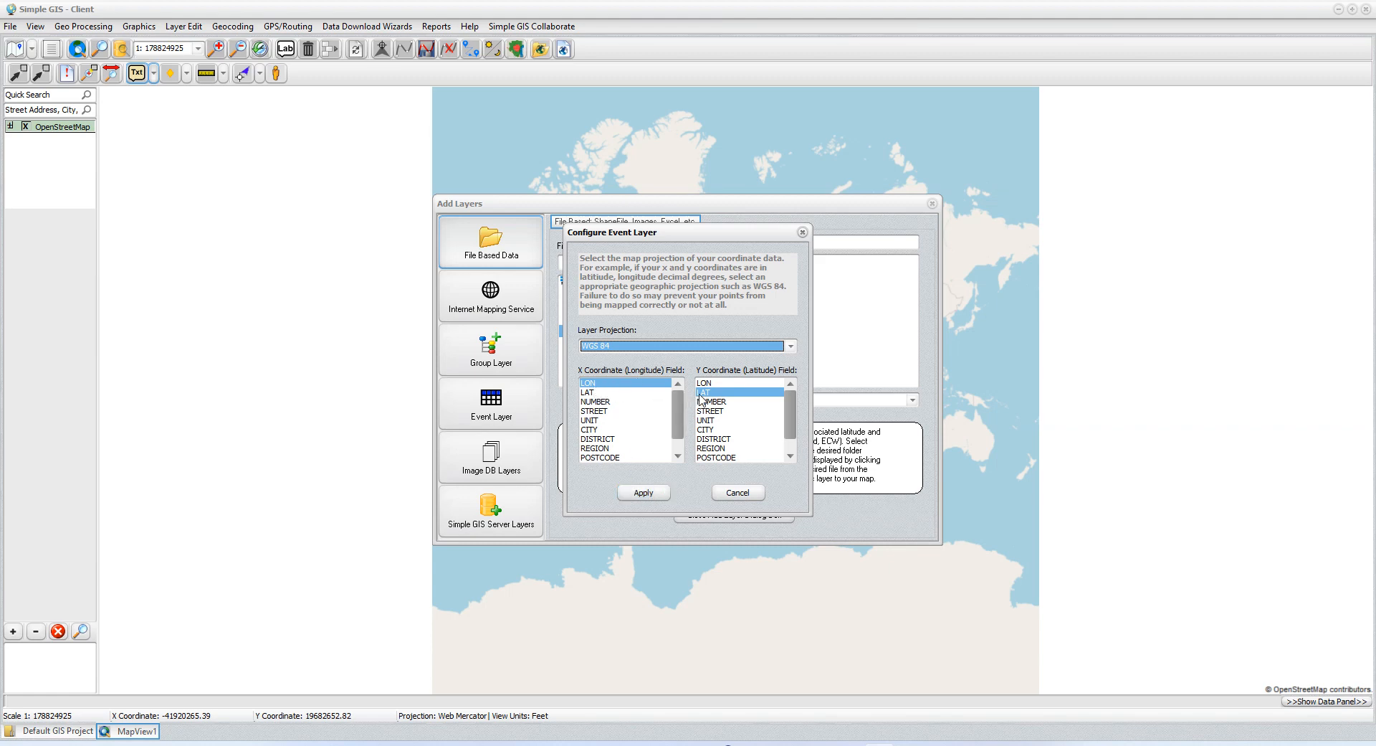
pyautogui.click(644, 492)
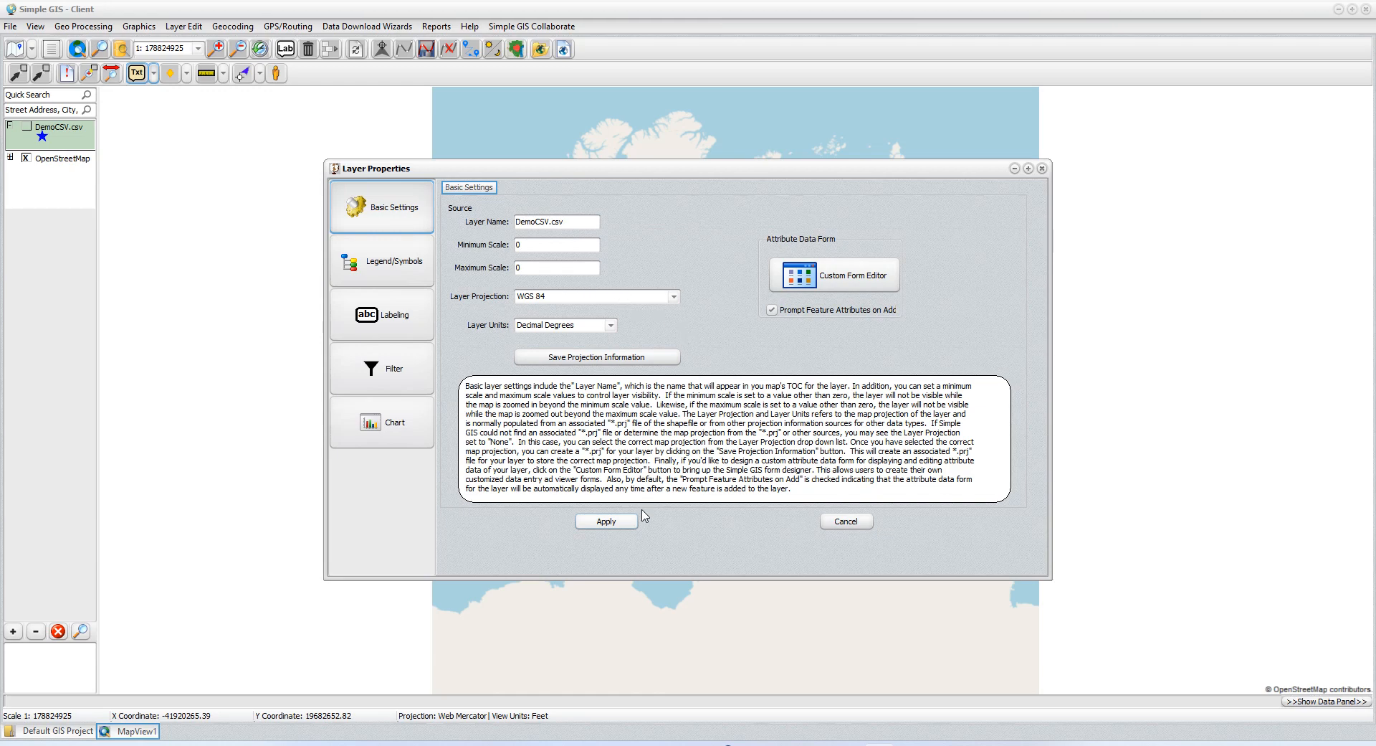
pyautogui.click(606, 521)
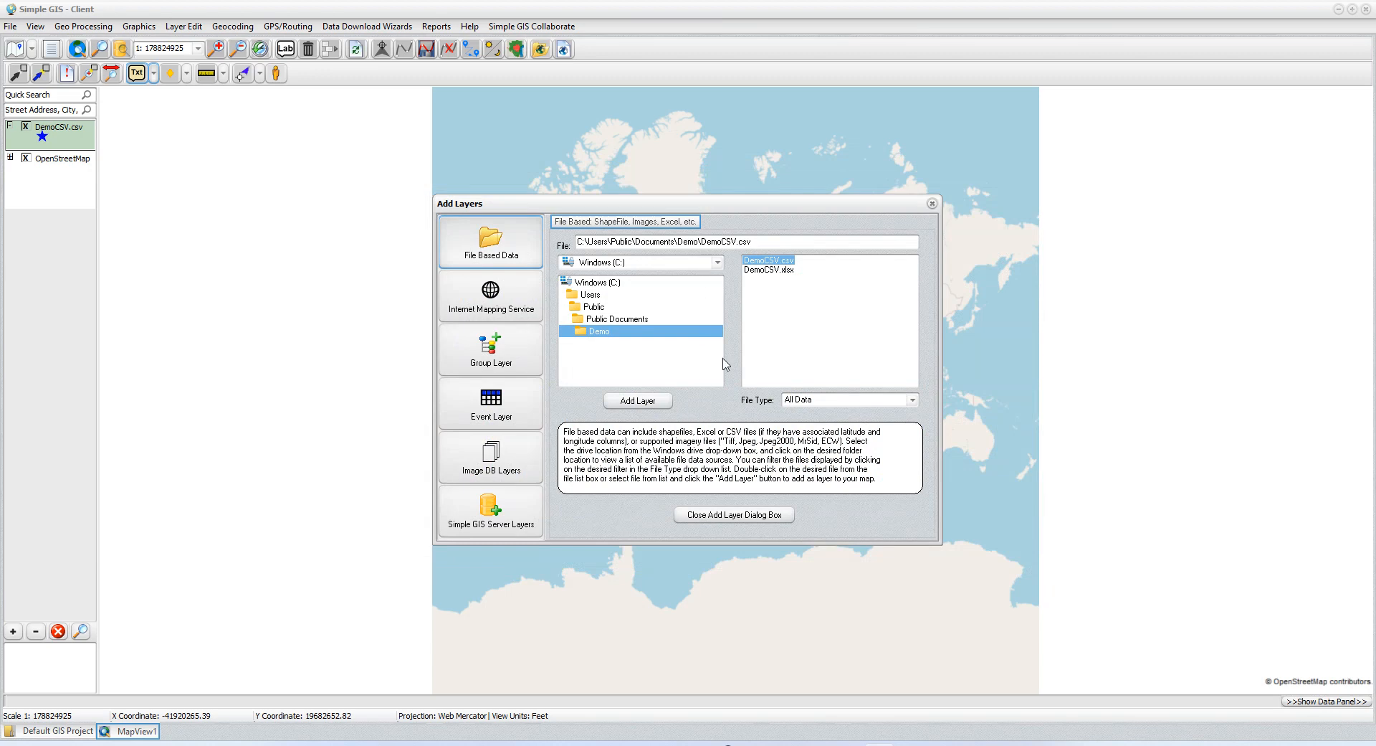
pyautogui.click(725, 516)
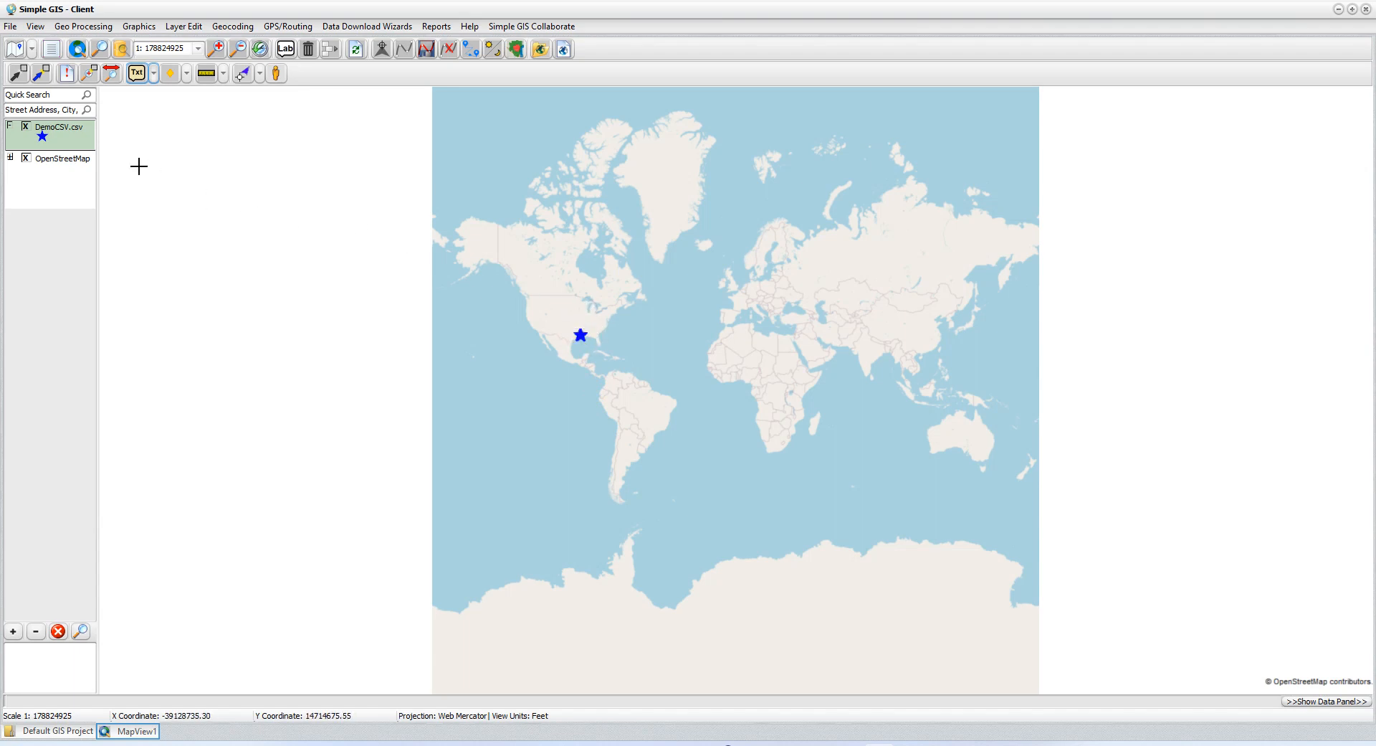
pyautogui.rightClick(66, 143)
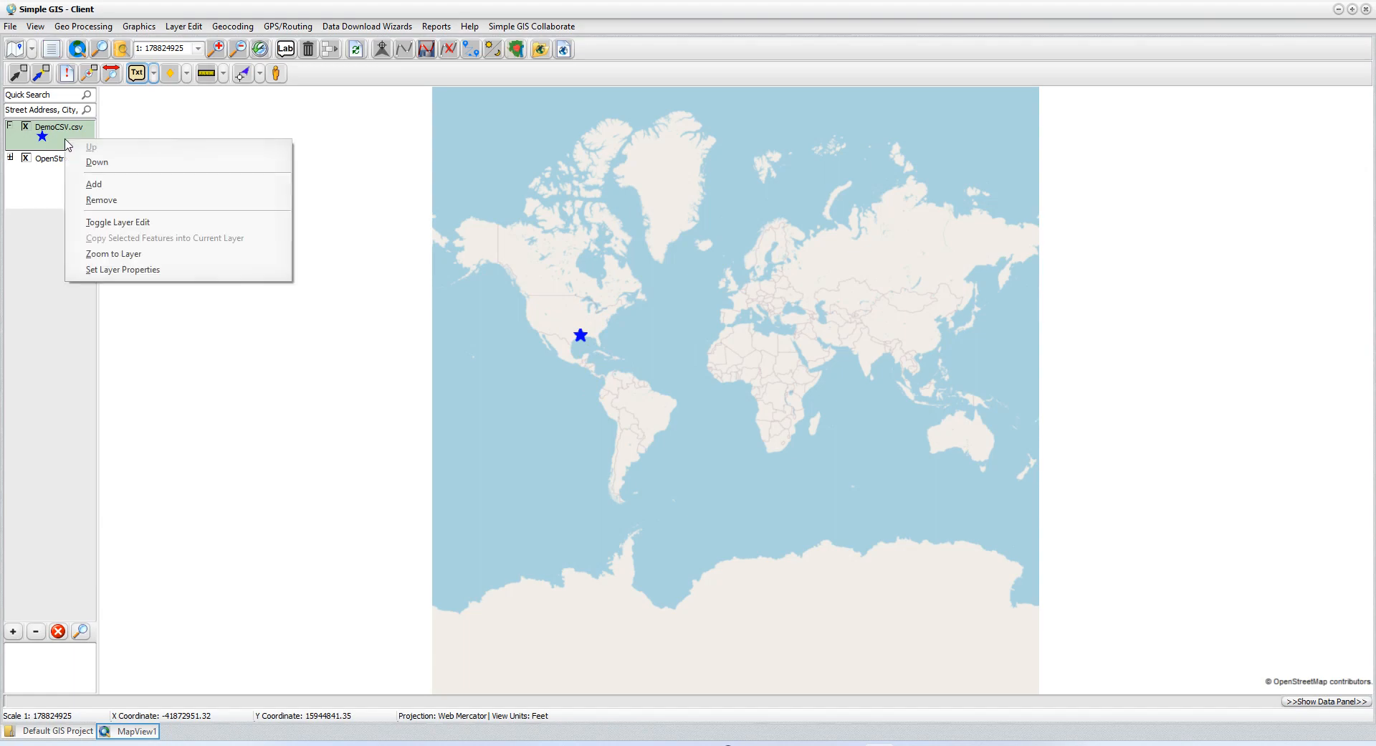
pyautogui.click(128, 255)
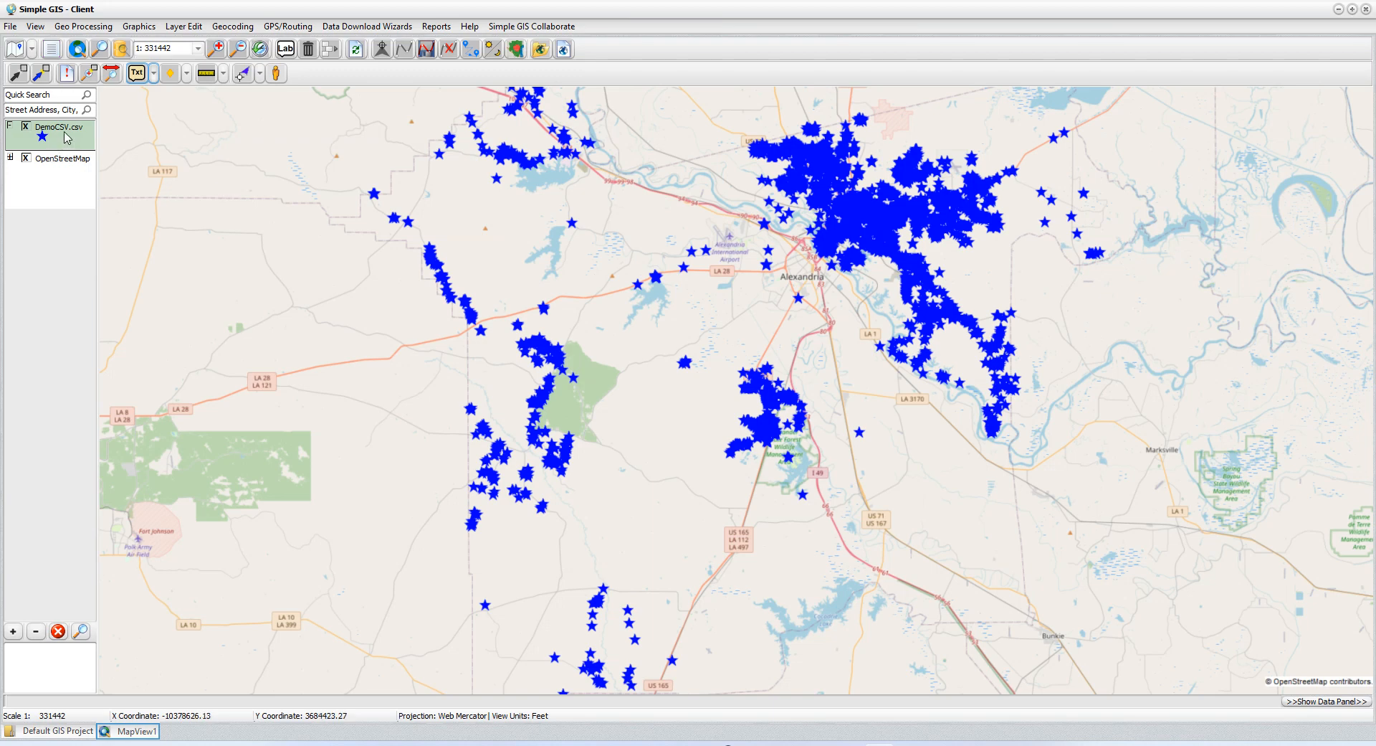
# Step: Add DemoCSV.xlsx from the Demo folder as a layer with first-row field names, WGS 84 projection, LON as X and LAT as Y
pyautogui.click(33, 50)
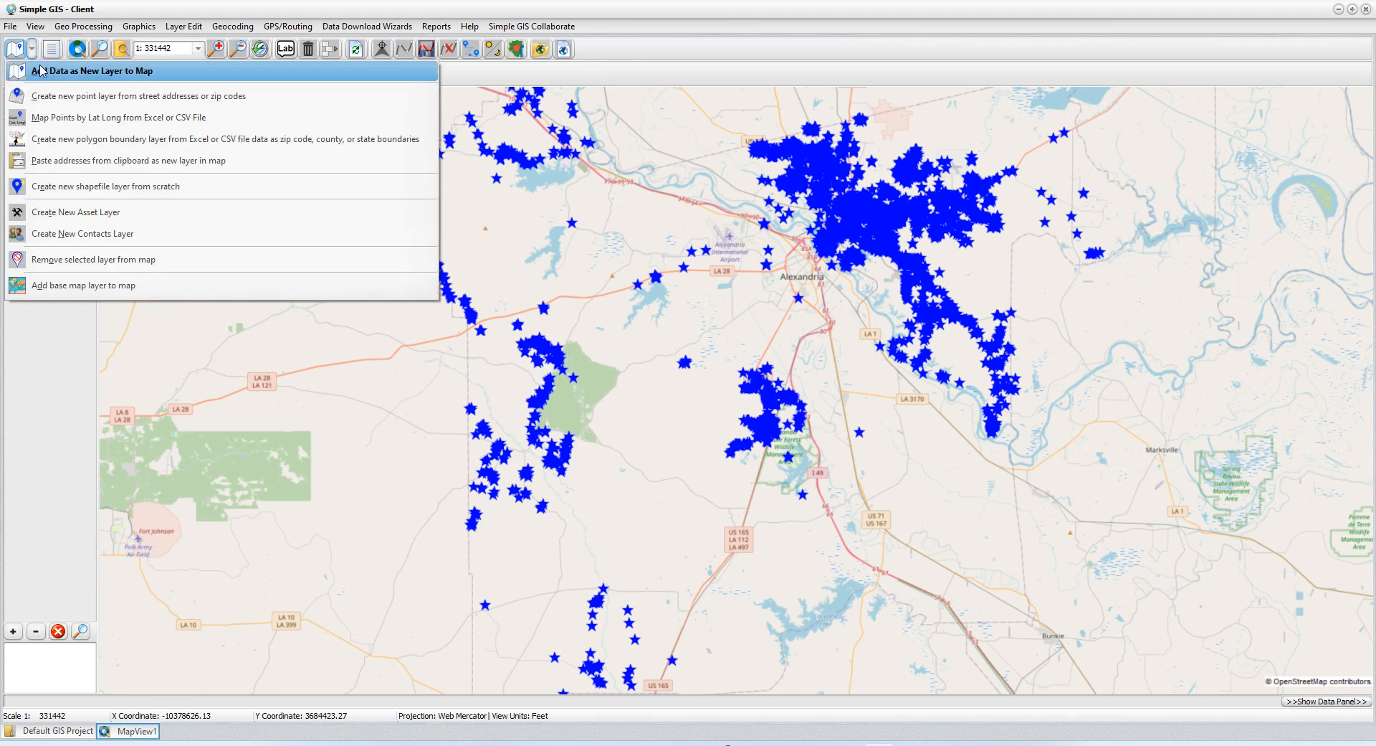
pyautogui.click(40, 70)
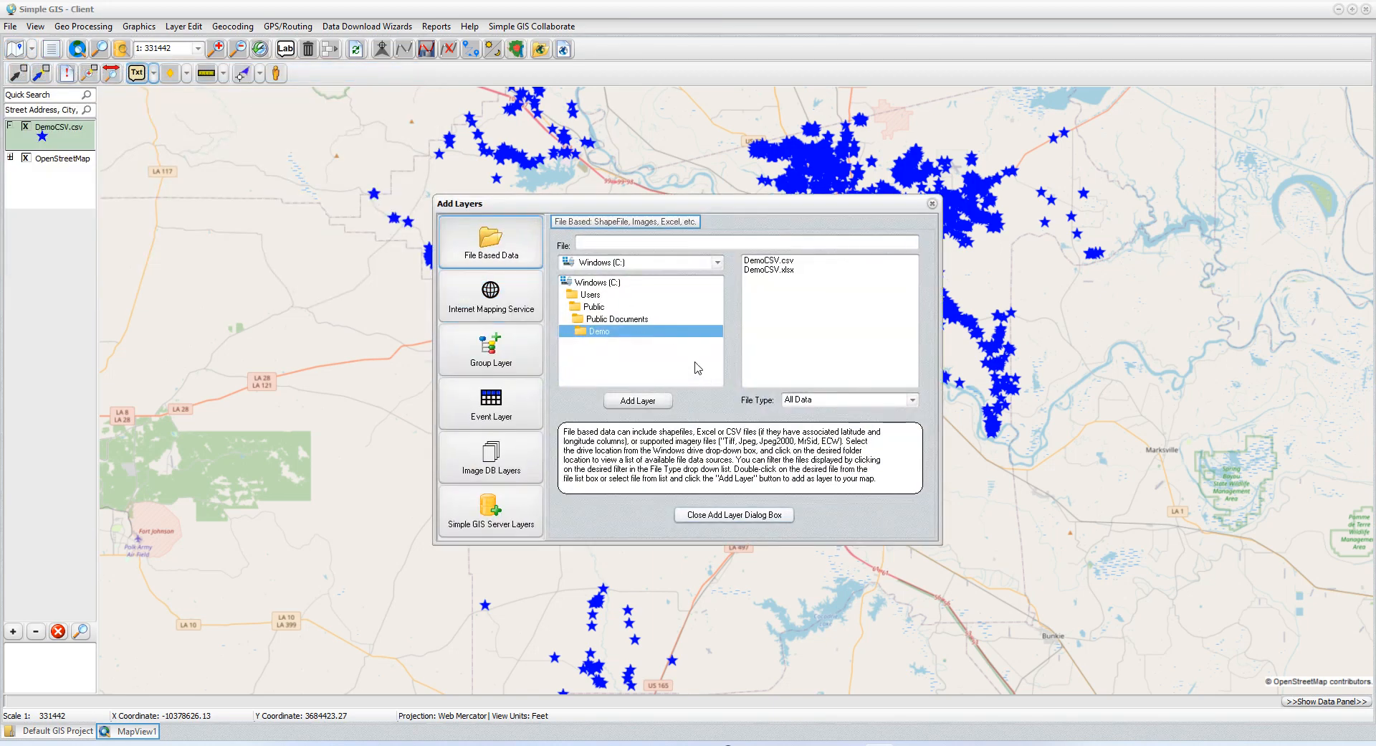
pyautogui.doubleClick(780, 271)
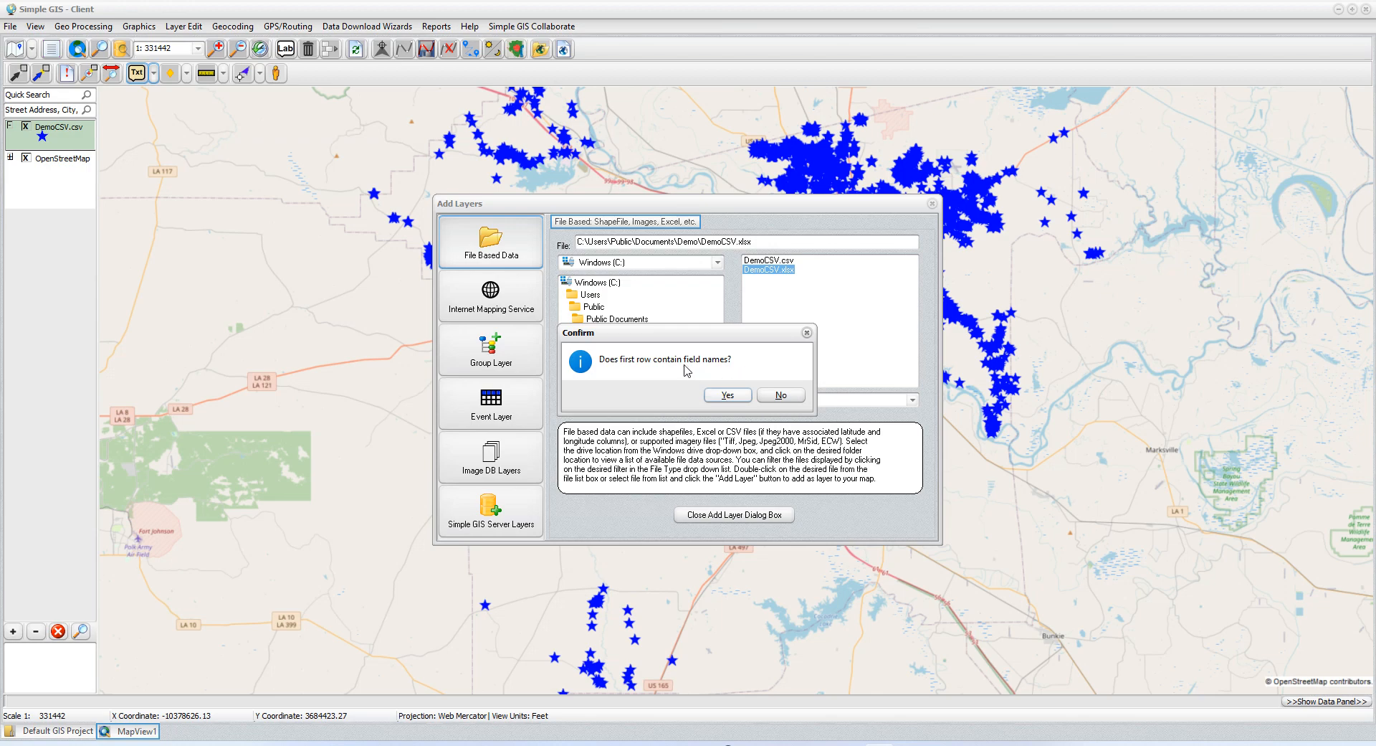
pyautogui.click(728, 395)
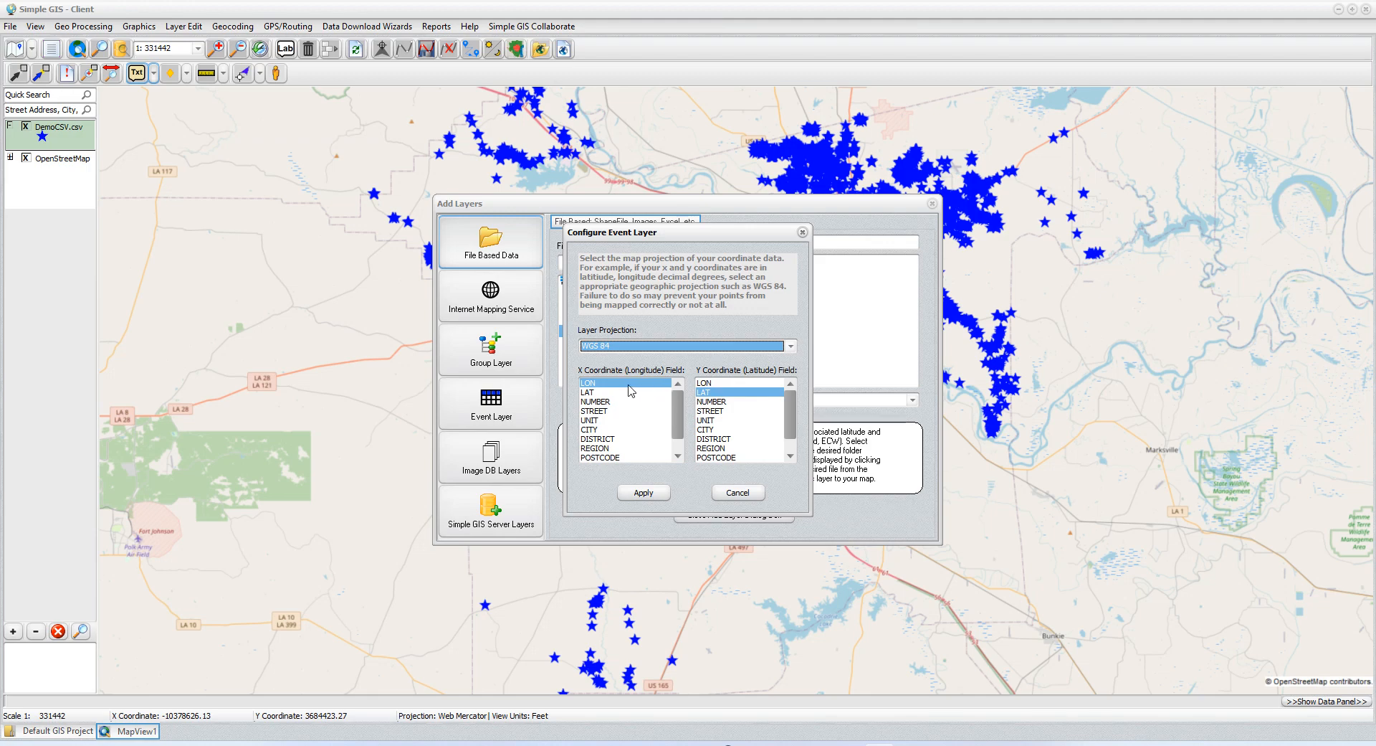
pyautogui.click(645, 493)
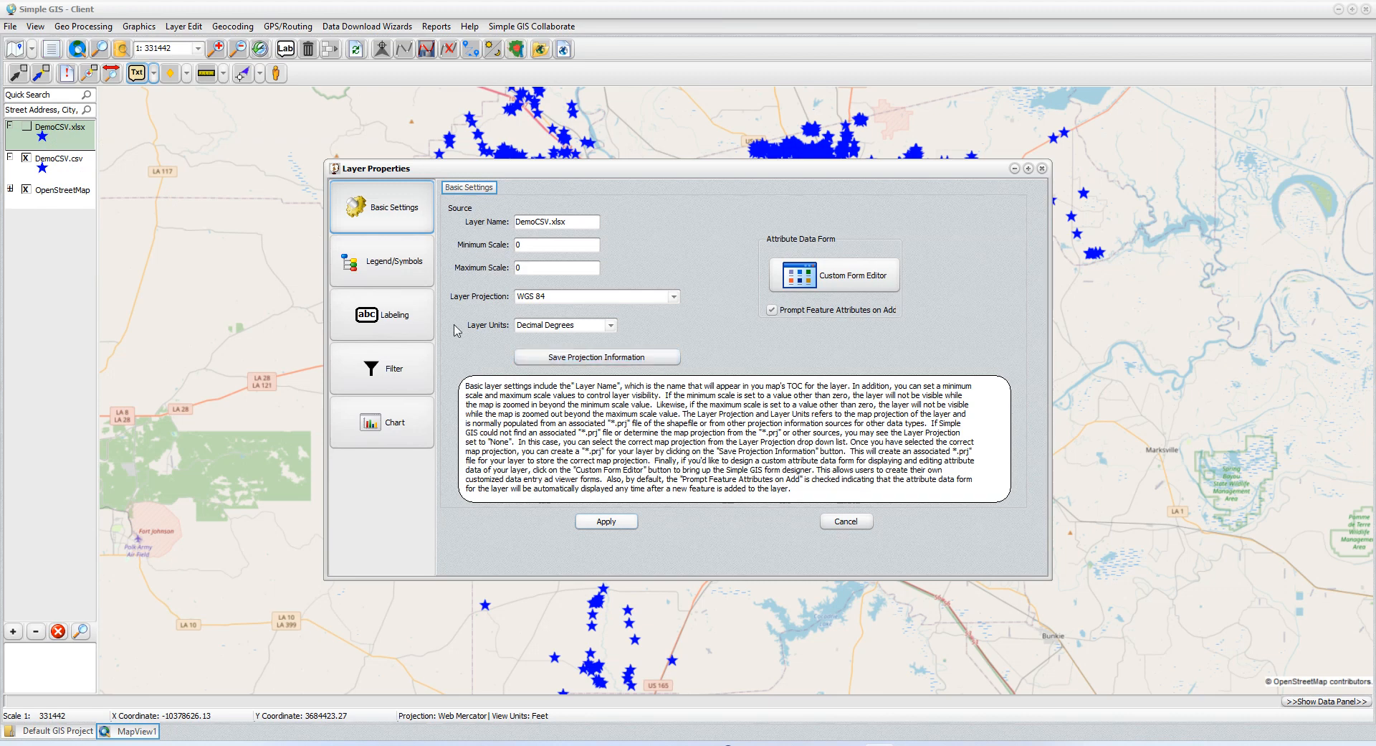
# Step: Set the DemoCSV.xlsx layer's symbol to the red location pin without a shadow, apply it and finish adding layers
pyautogui.click(392, 263)
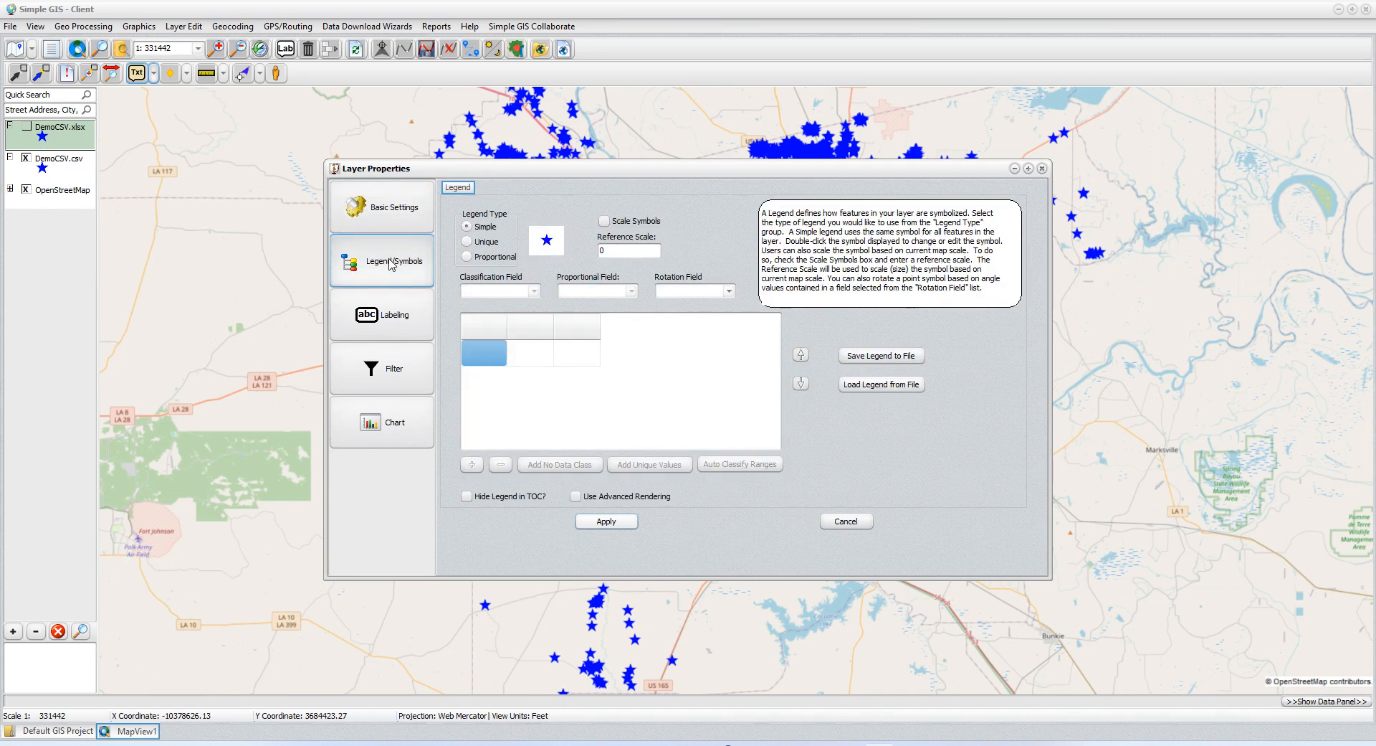
pyautogui.doubleClick(548, 250)
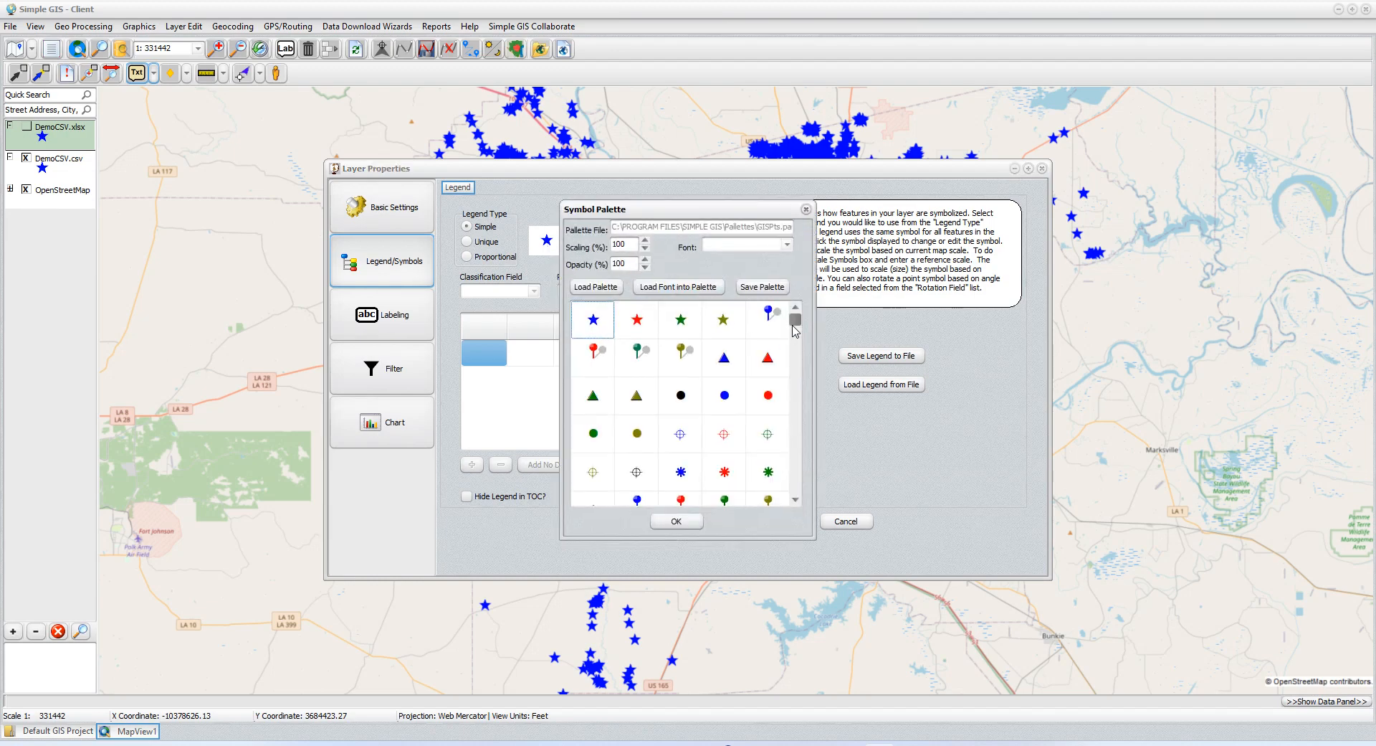
pyautogui.moveTo(795, 330); pyautogui.dragTo(795, 363)
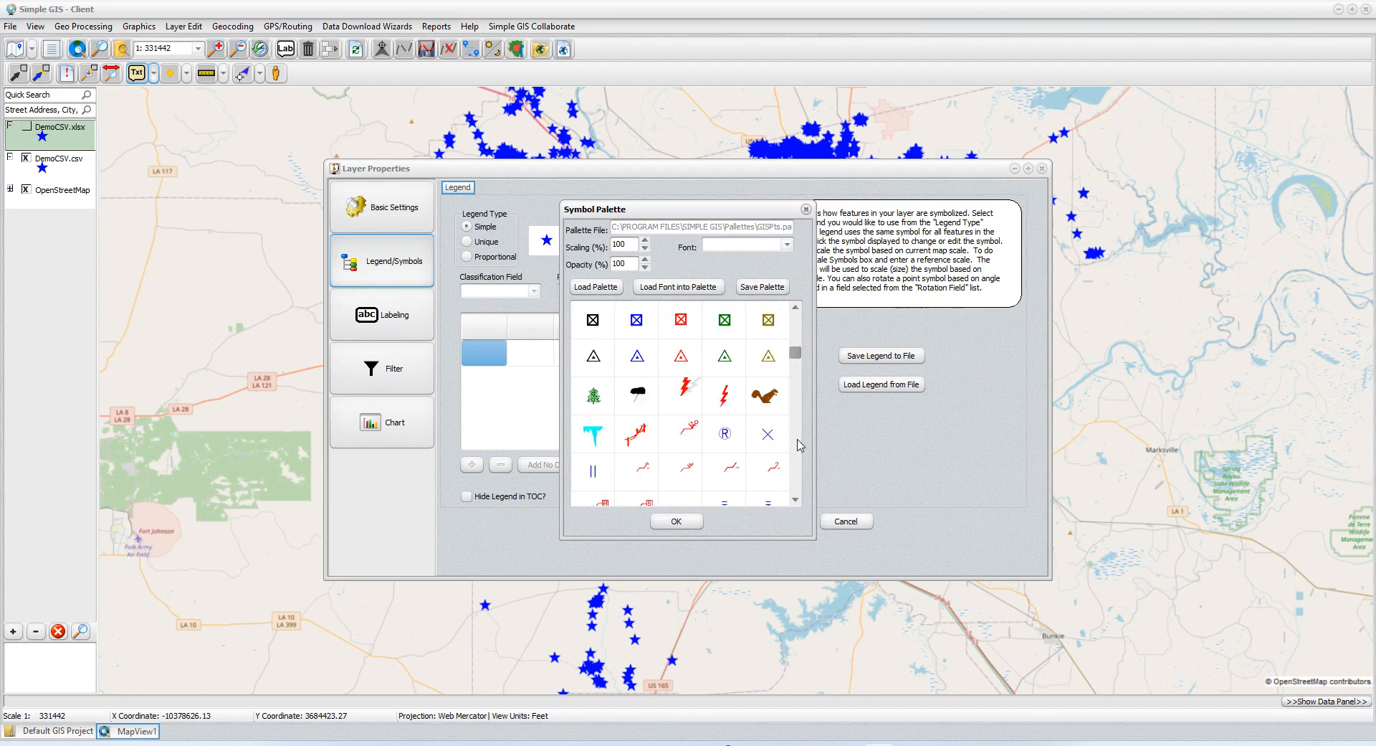
pyautogui.scroll(-6, 801, 445)
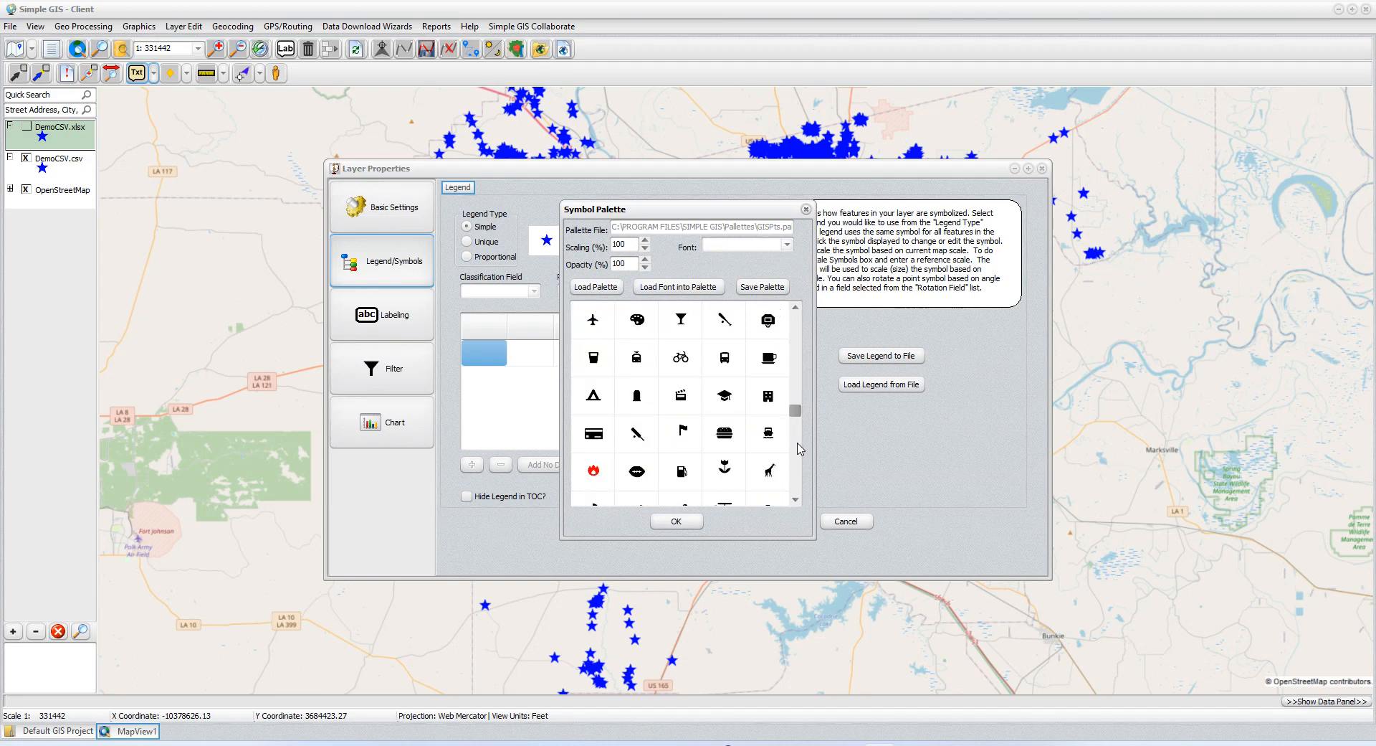
pyautogui.scroll(-4, 801, 449)
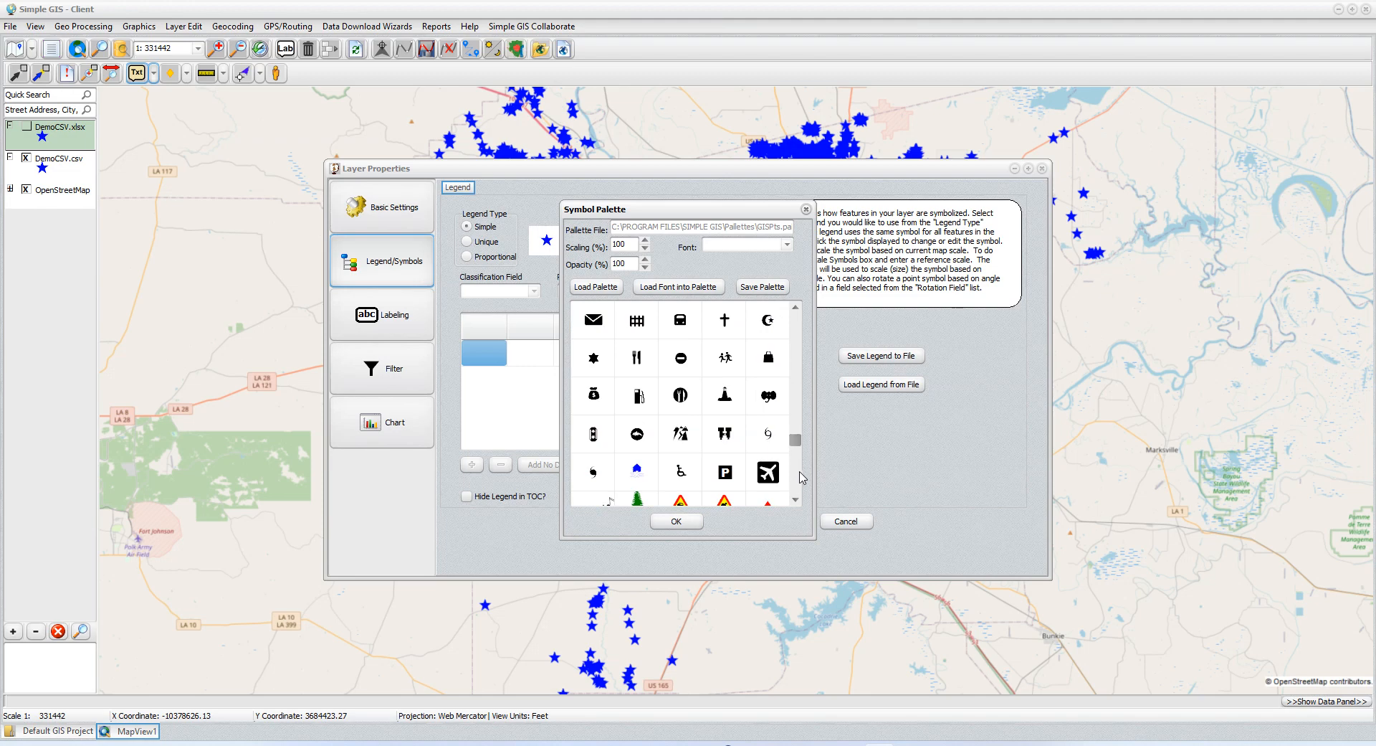
pyautogui.scroll(-4, 802, 479)
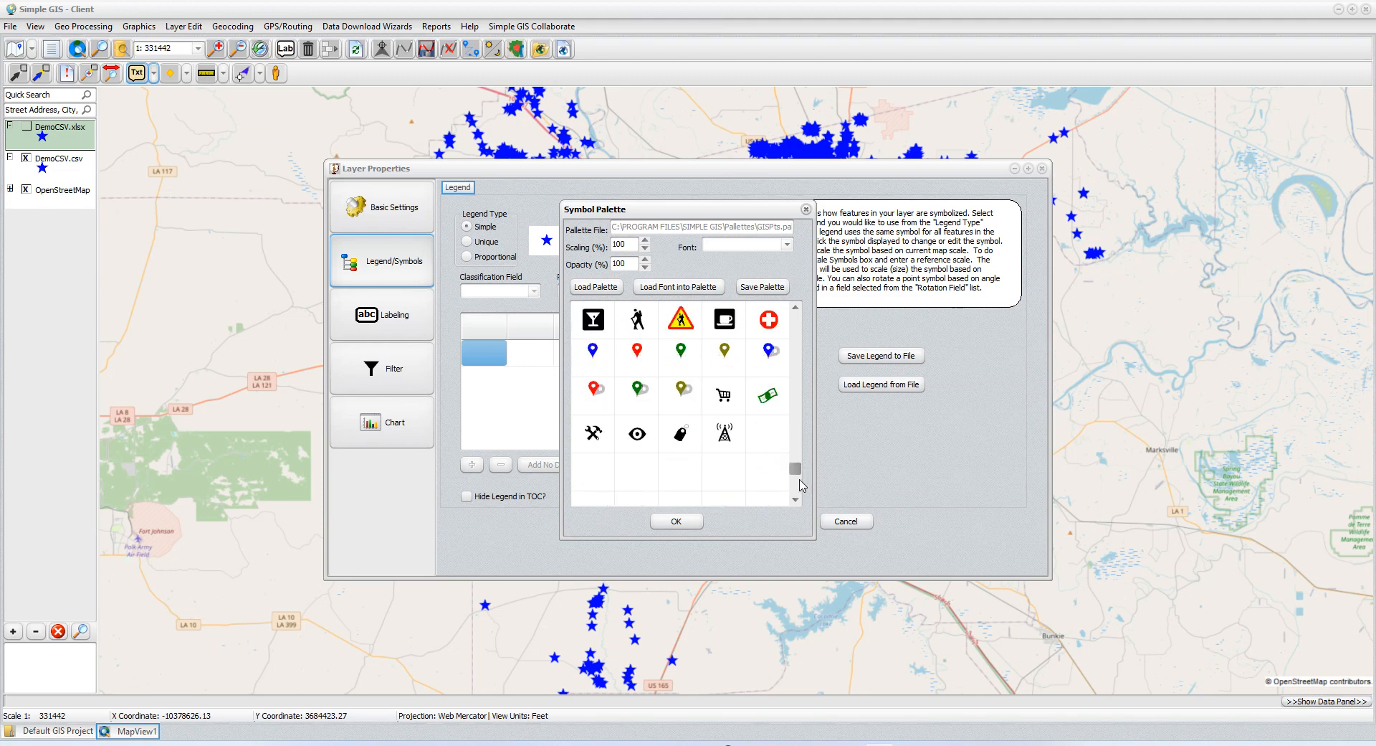
pyautogui.click(631, 369)
pyautogui.click(685, 520)
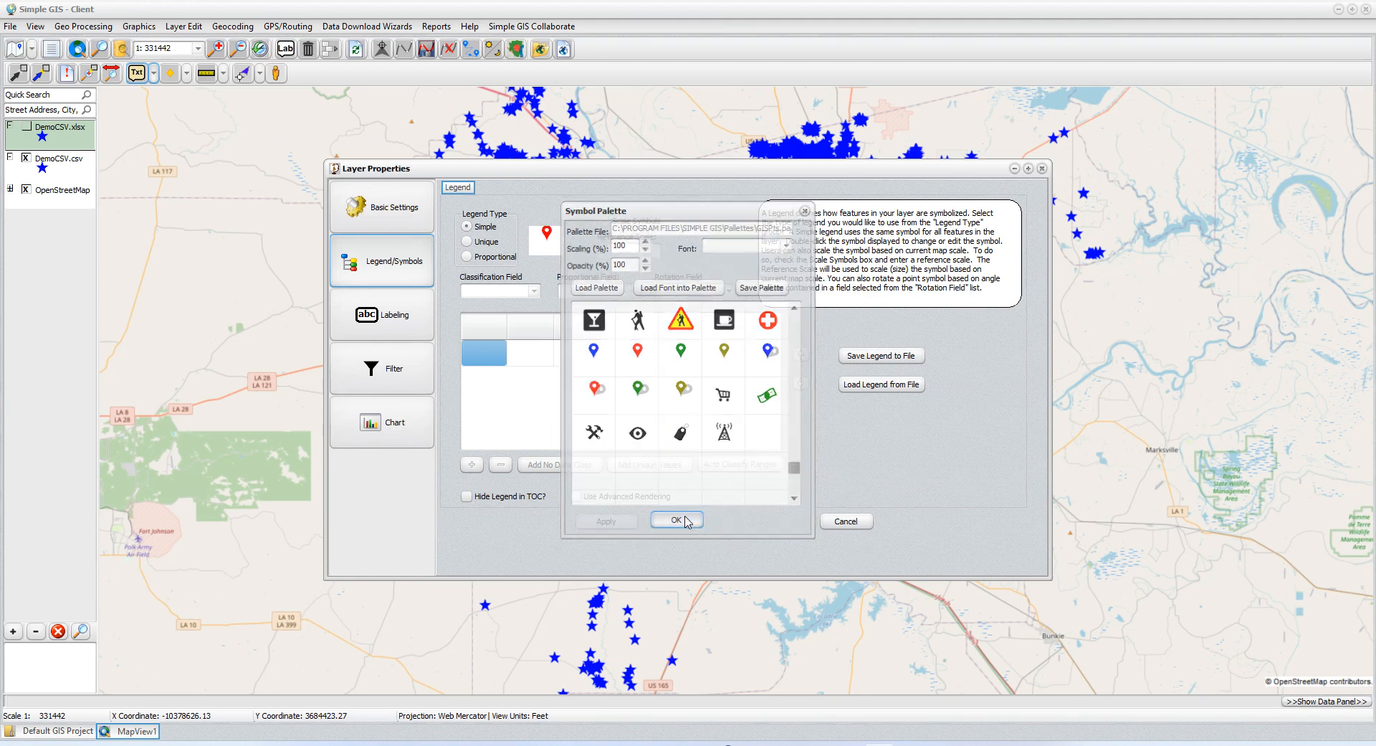
pyautogui.click(657, 522)
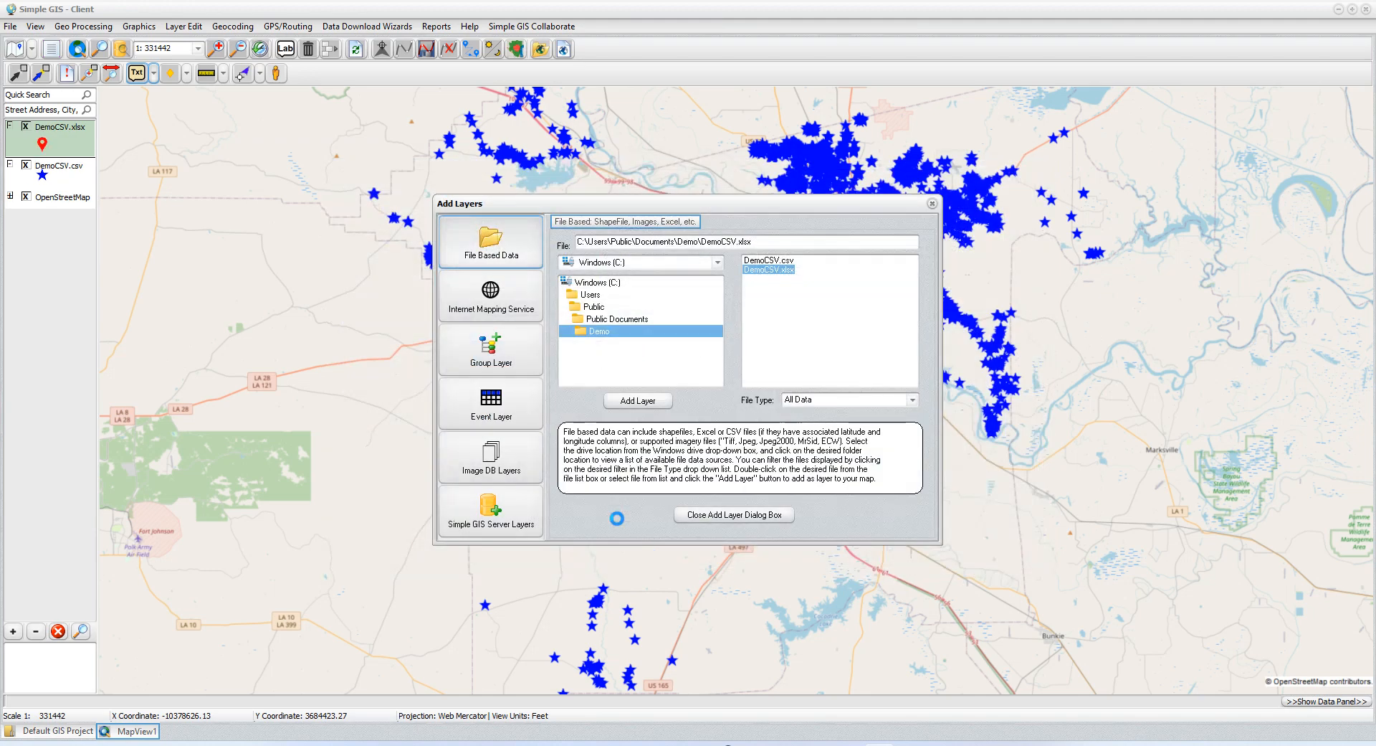
pyautogui.click(694, 516)
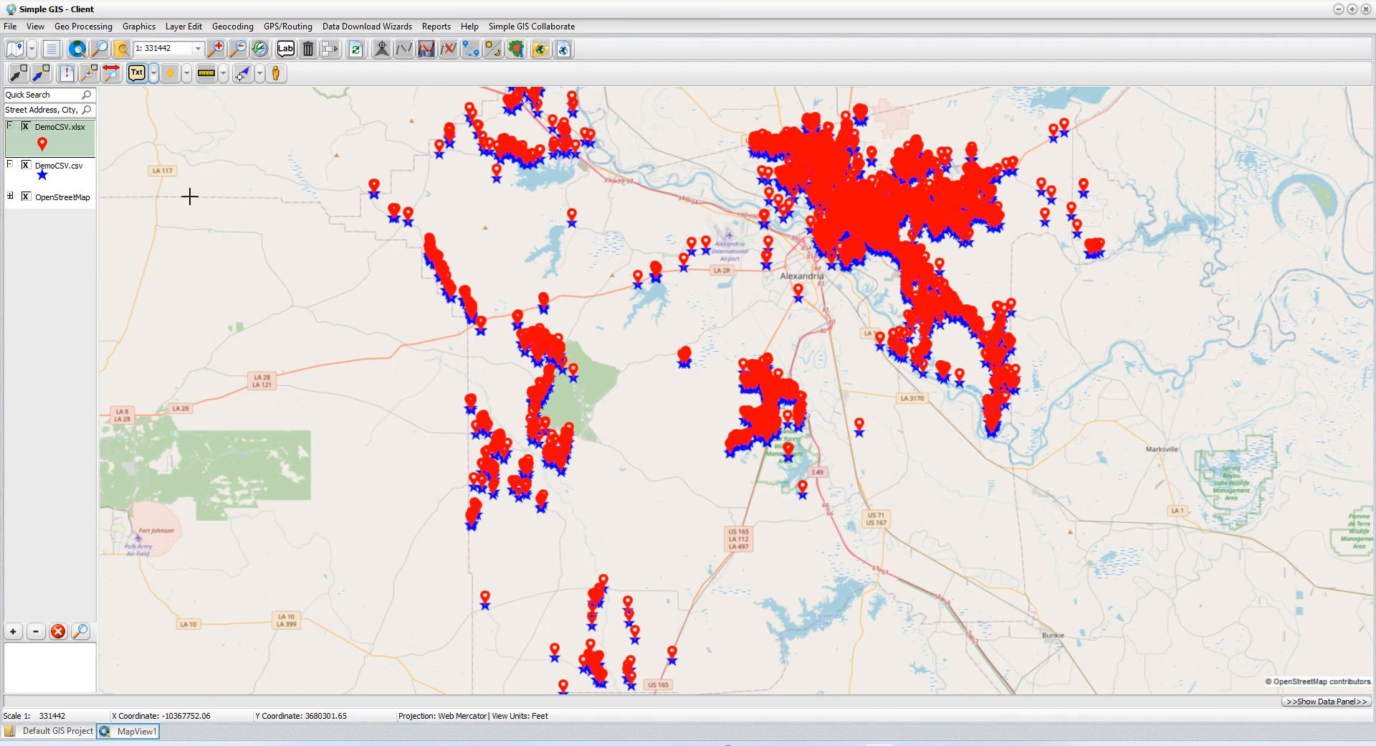
# Step: Hide the DemoCSV.xlsx layer and zoom in on the address points around Breckenridge Drive
pyautogui.click(26, 127)
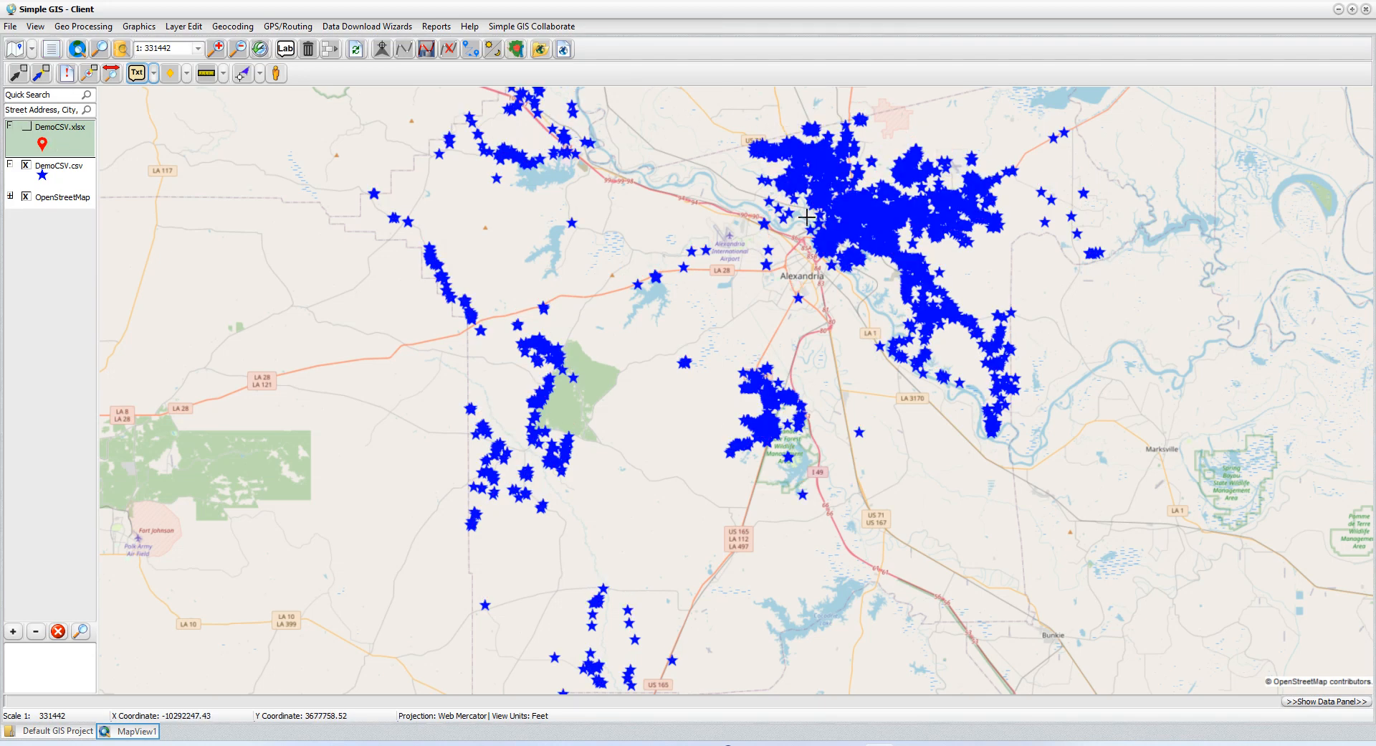
pyautogui.click(88, 72)
pyautogui.moveTo(877, 176); pyautogui.dragTo(895, 196)
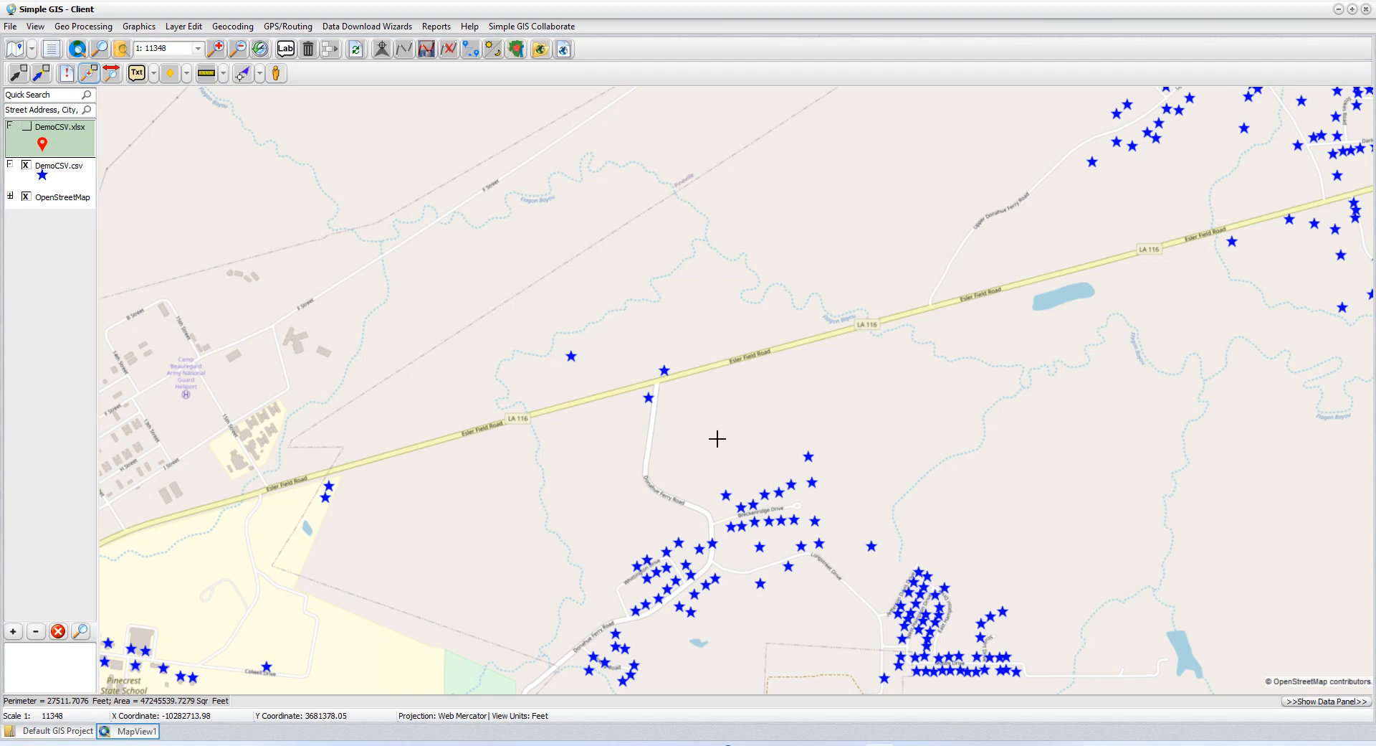
pyautogui.moveTo(709, 444); pyautogui.dragTo(852, 546)
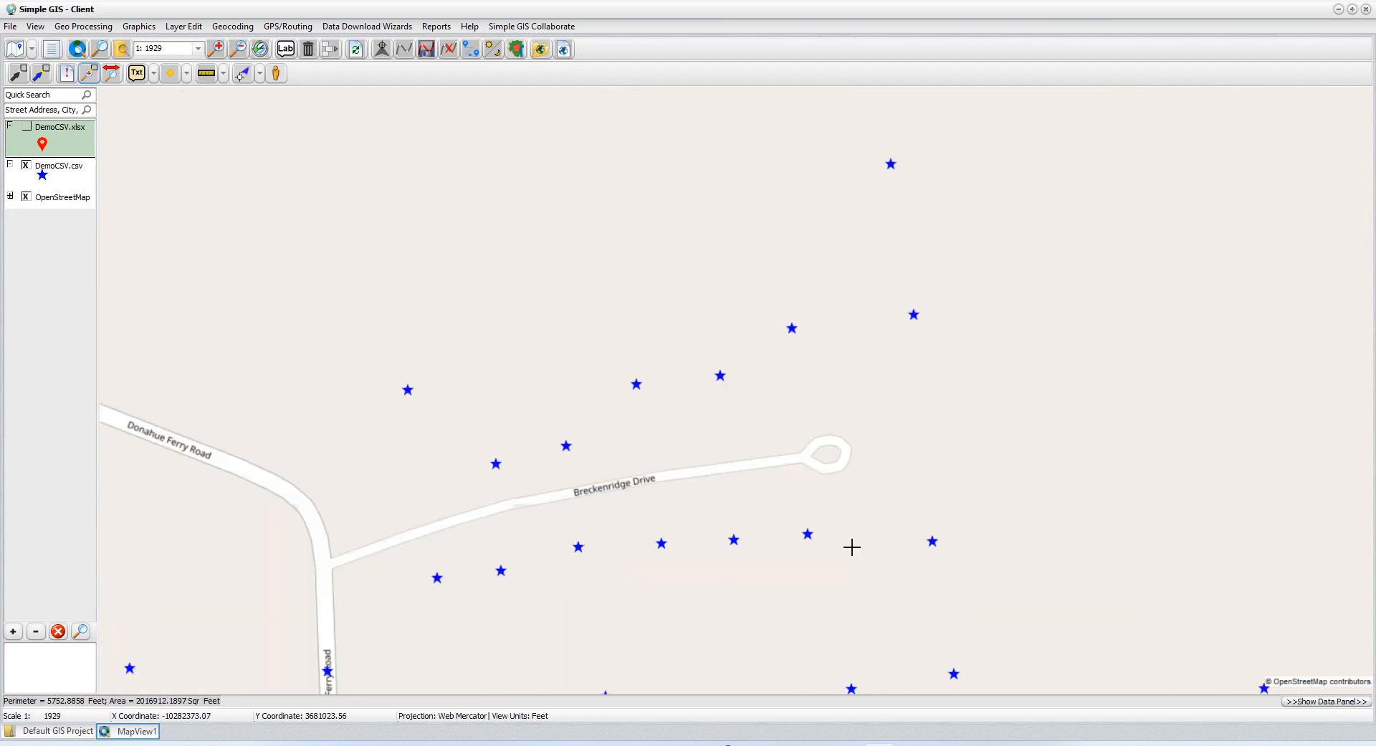
# Step: Inspect the attributes of the DemoCSV.csv point northeast of the Donahue Ferry Road and Breckenridge Drive junction
pyautogui.click(75, 178)
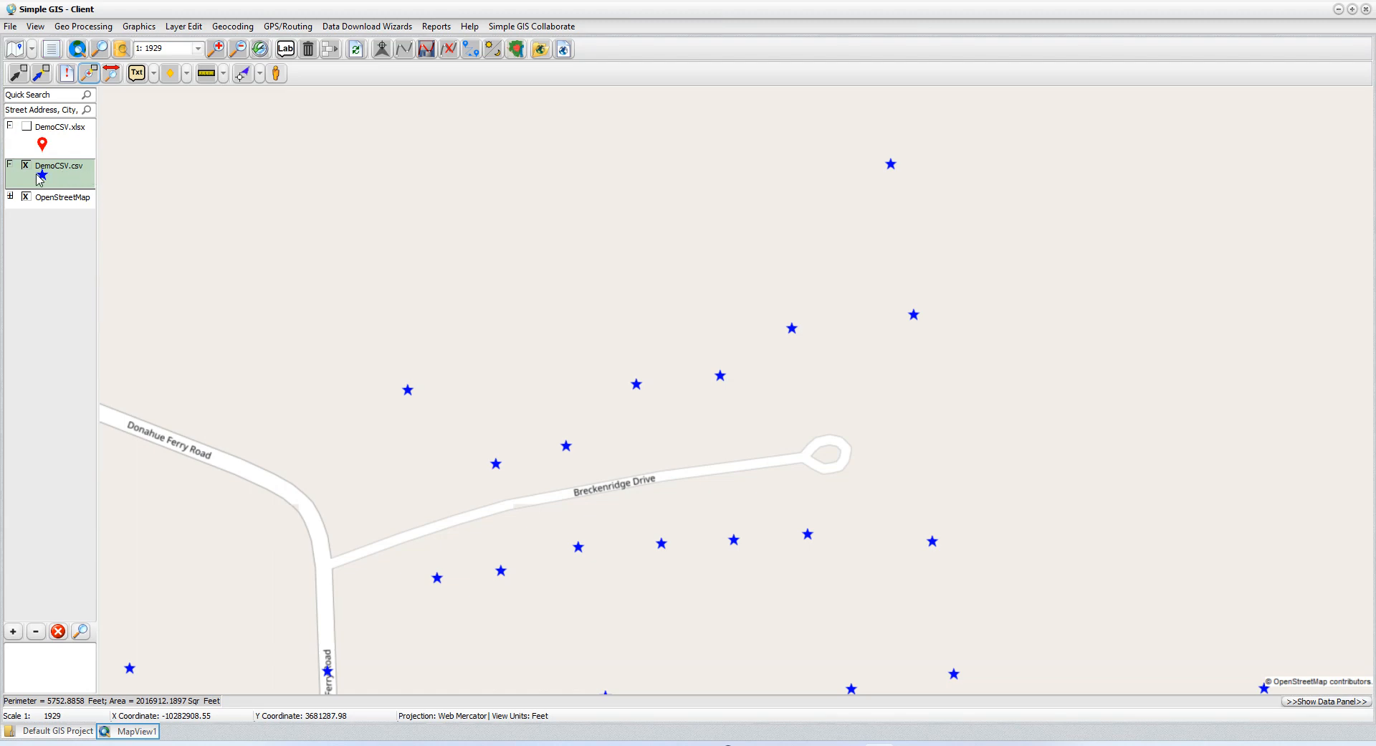
pyautogui.click(65, 76)
pyautogui.click(406, 390)
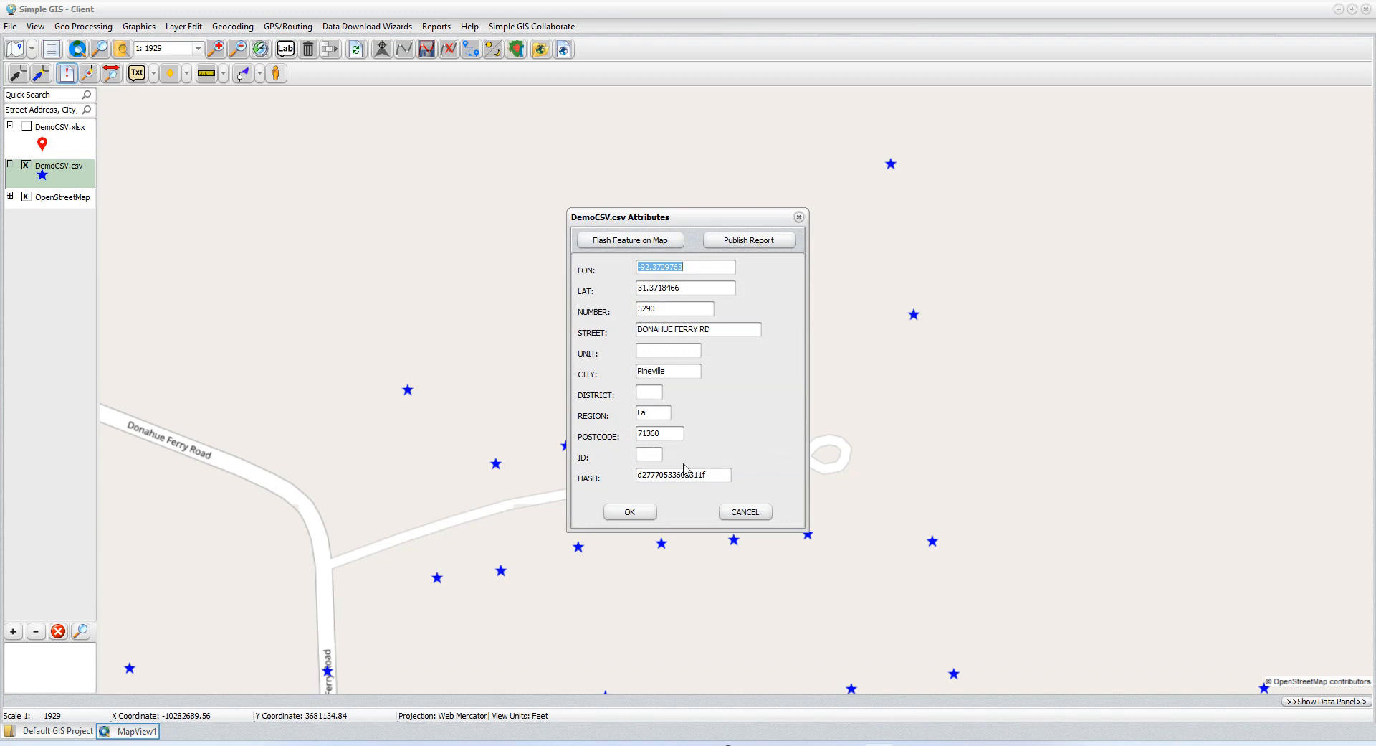
pyautogui.click(746, 510)
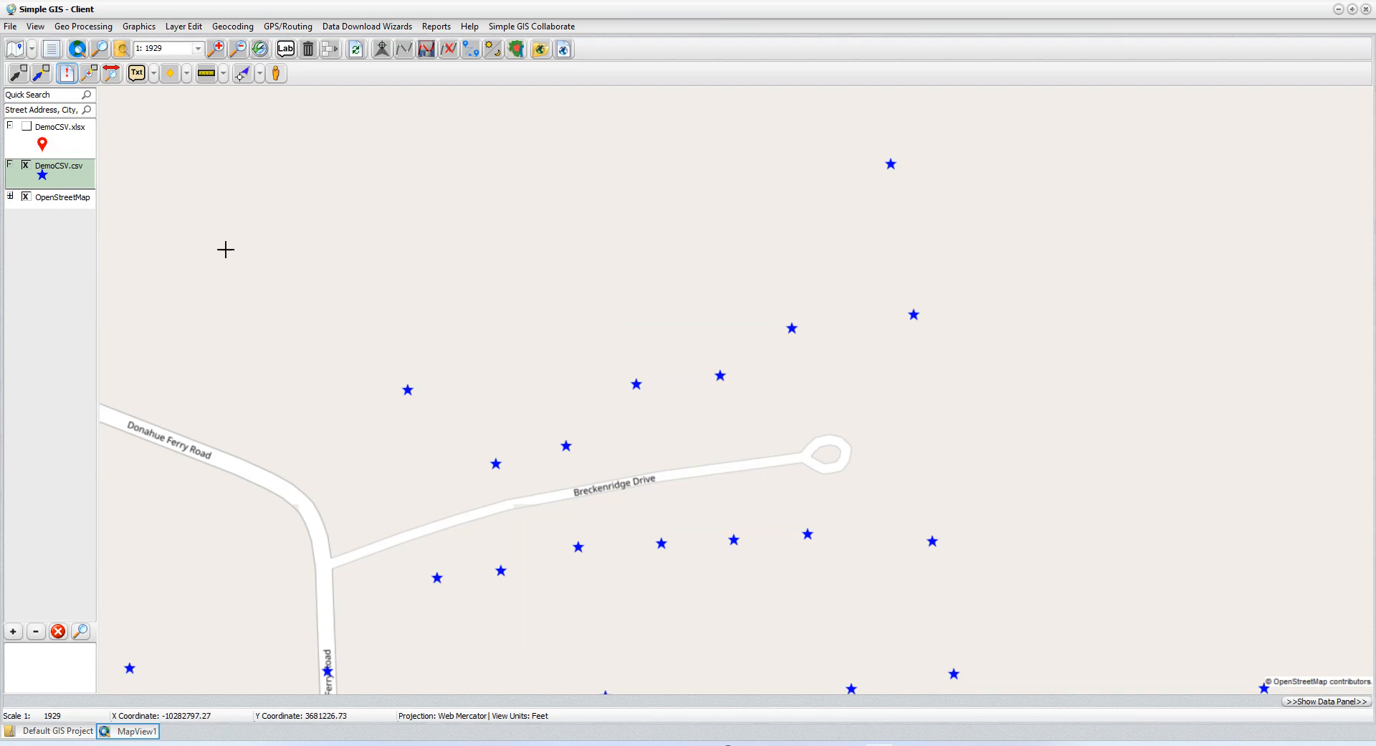
# Step: In the DemoCSV.csv layer's labeling properties, add the NUMBER field to the label definition
pyautogui.doubleClick(60, 185)
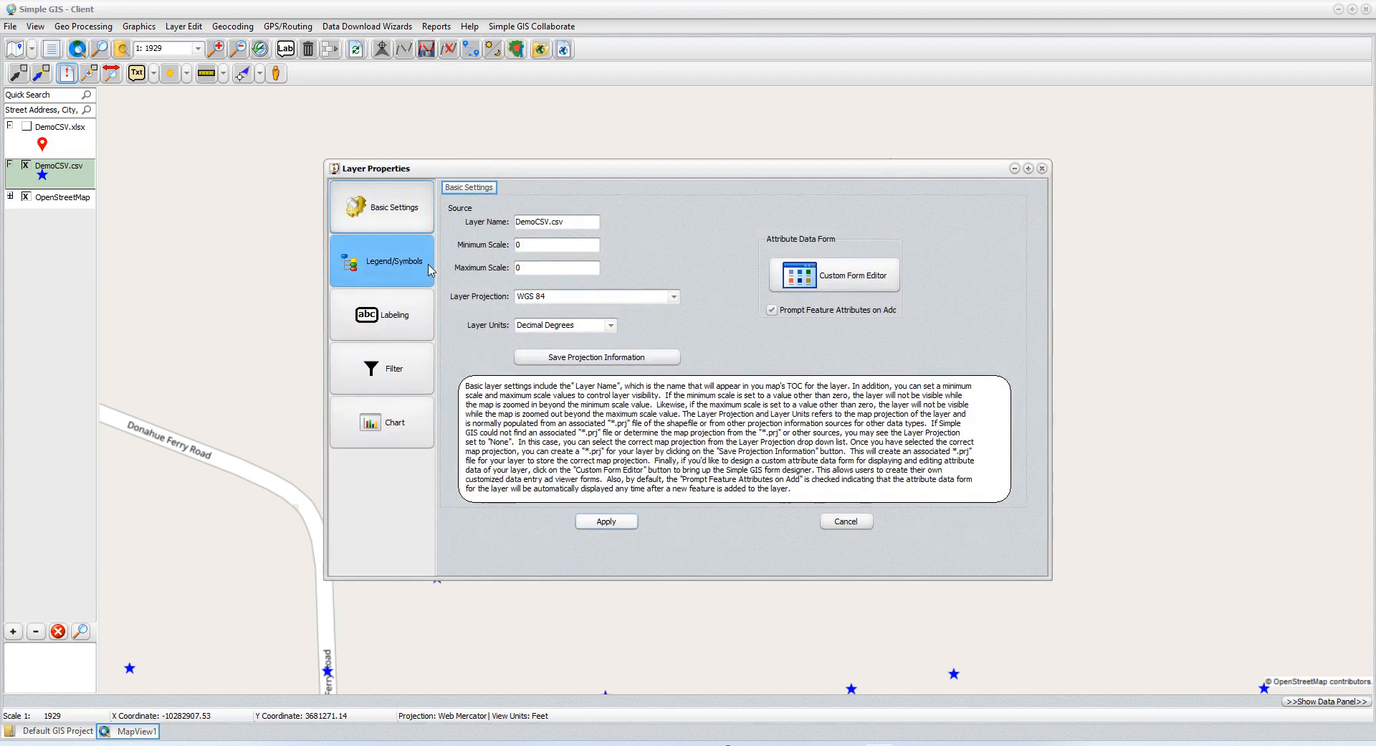
pyautogui.click(410, 330)
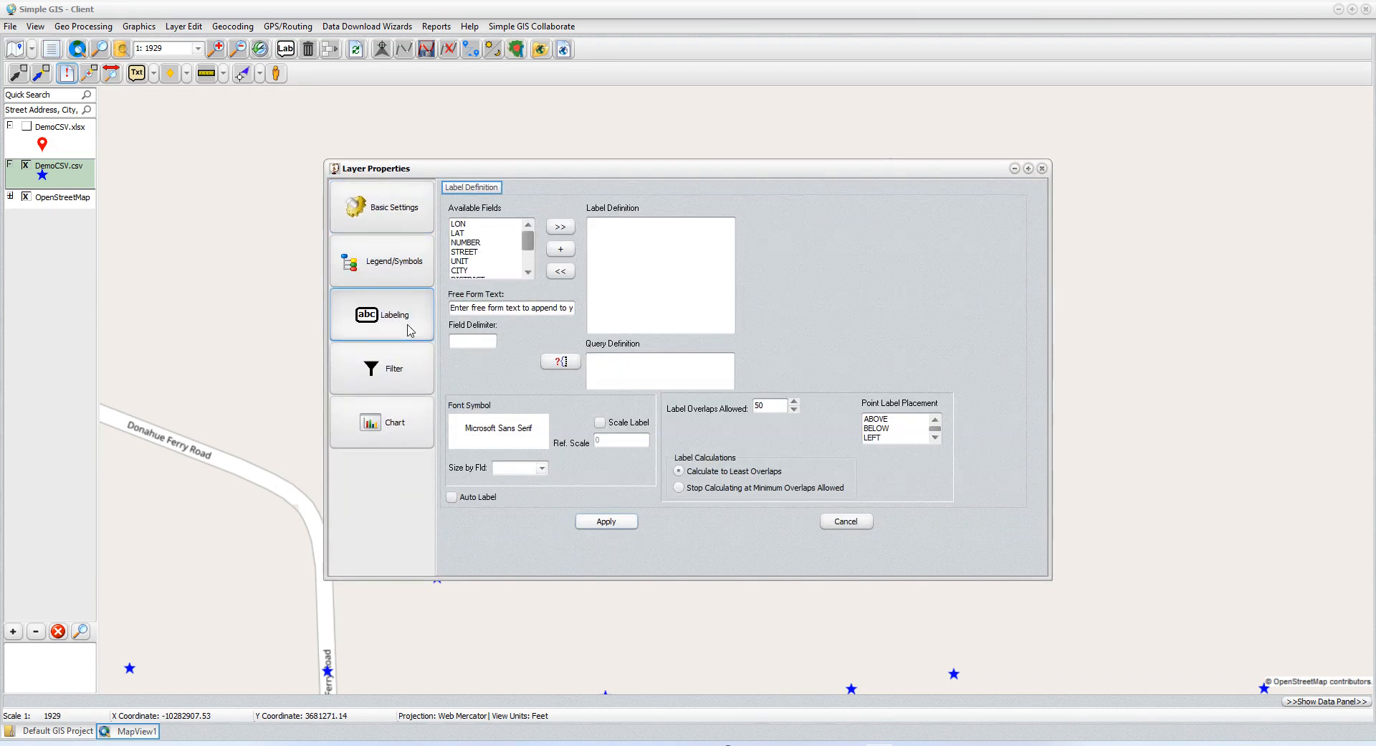
pyautogui.click(479, 243)
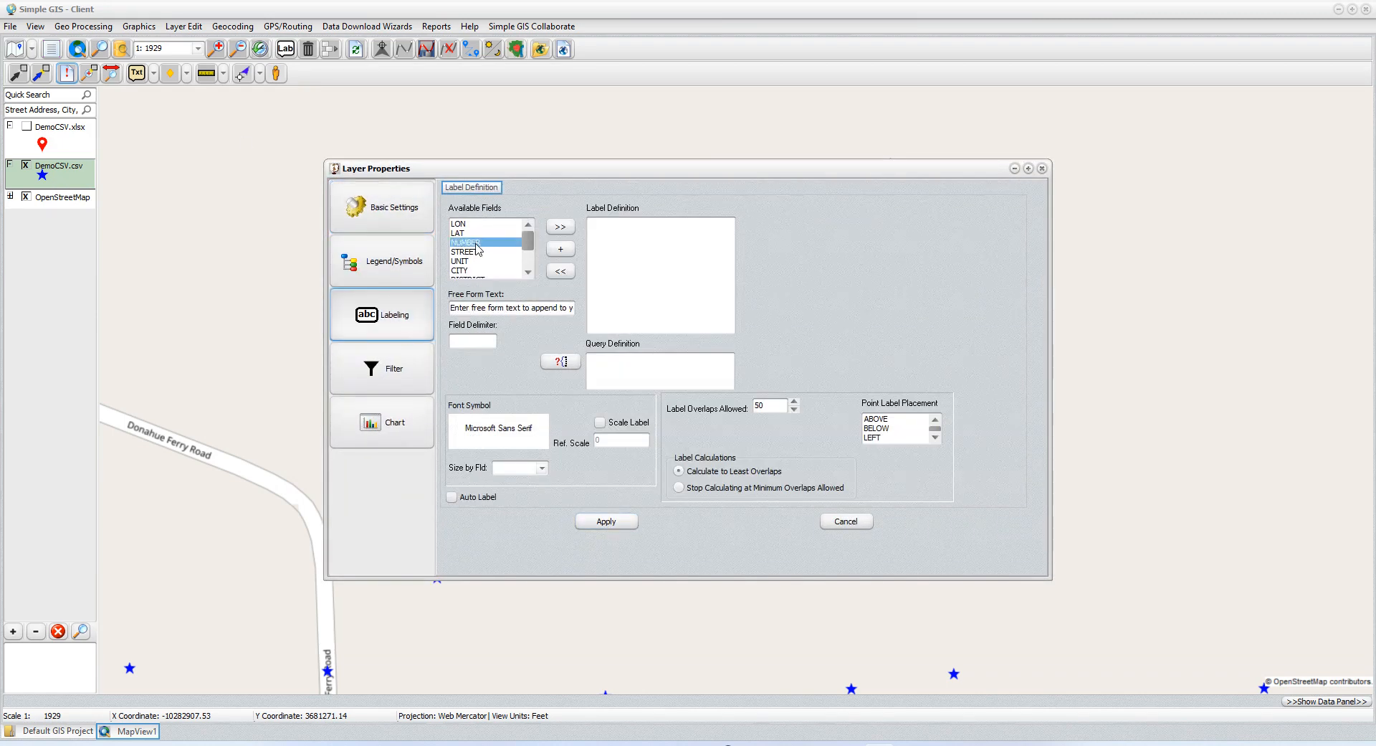
pyautogui.click(560, 228)
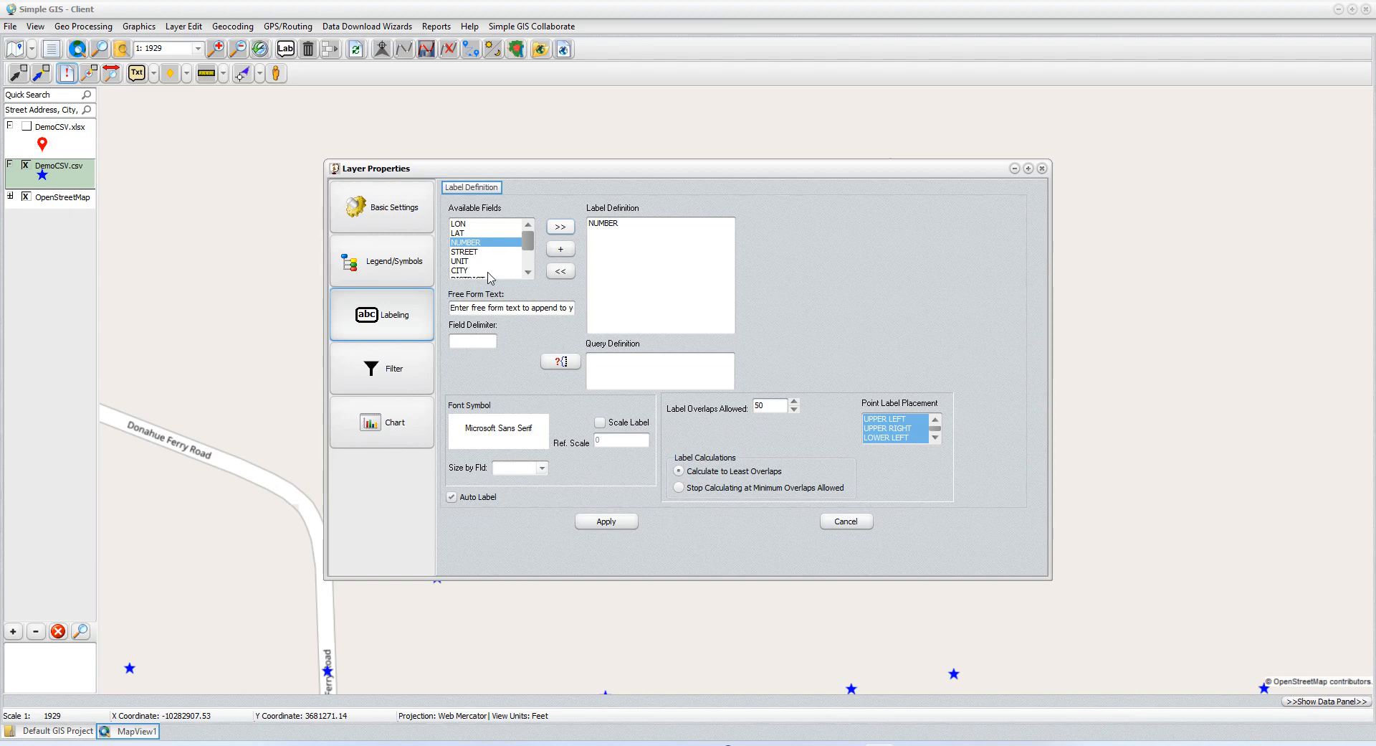
# Step: Append the STREET field to the NUMBER label line with a space as field delimiter and apply the labels
pyautogui.click(464, 342)
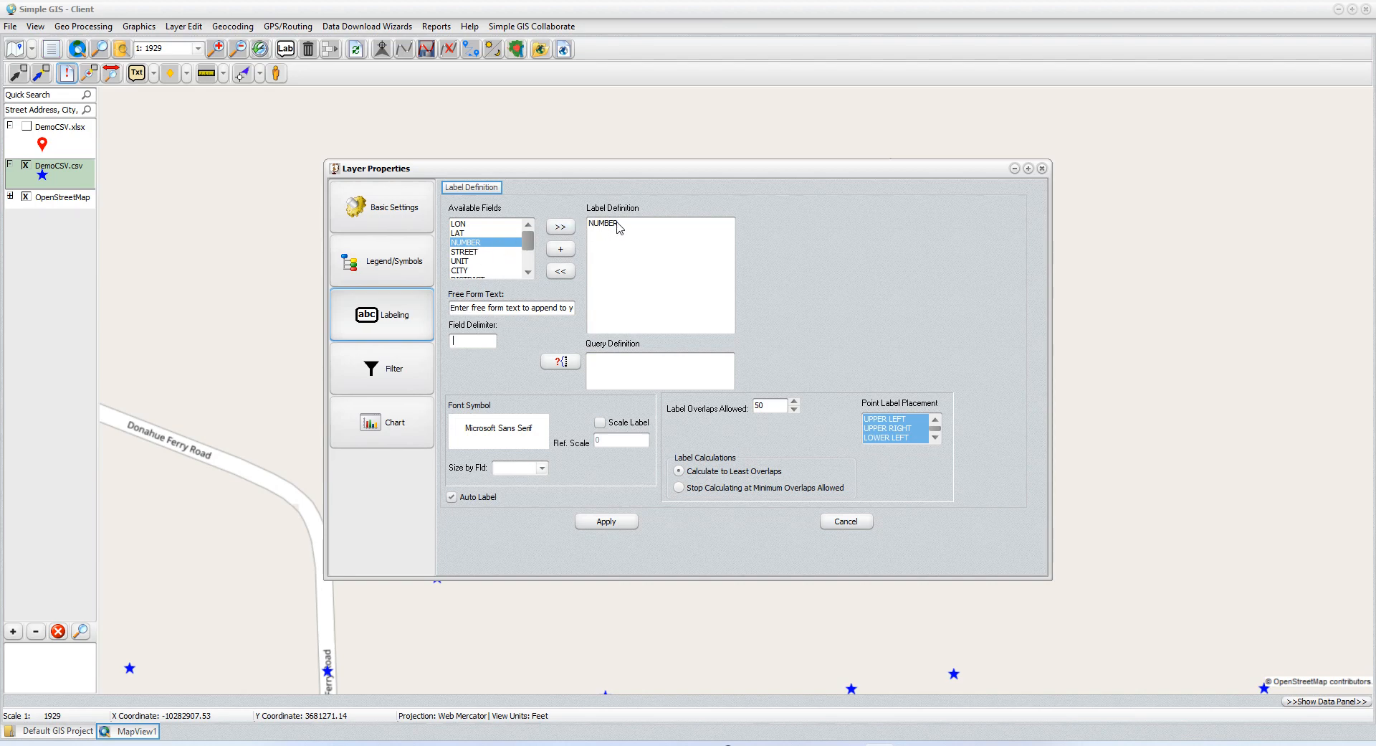
pyautogui.click(469, 252)
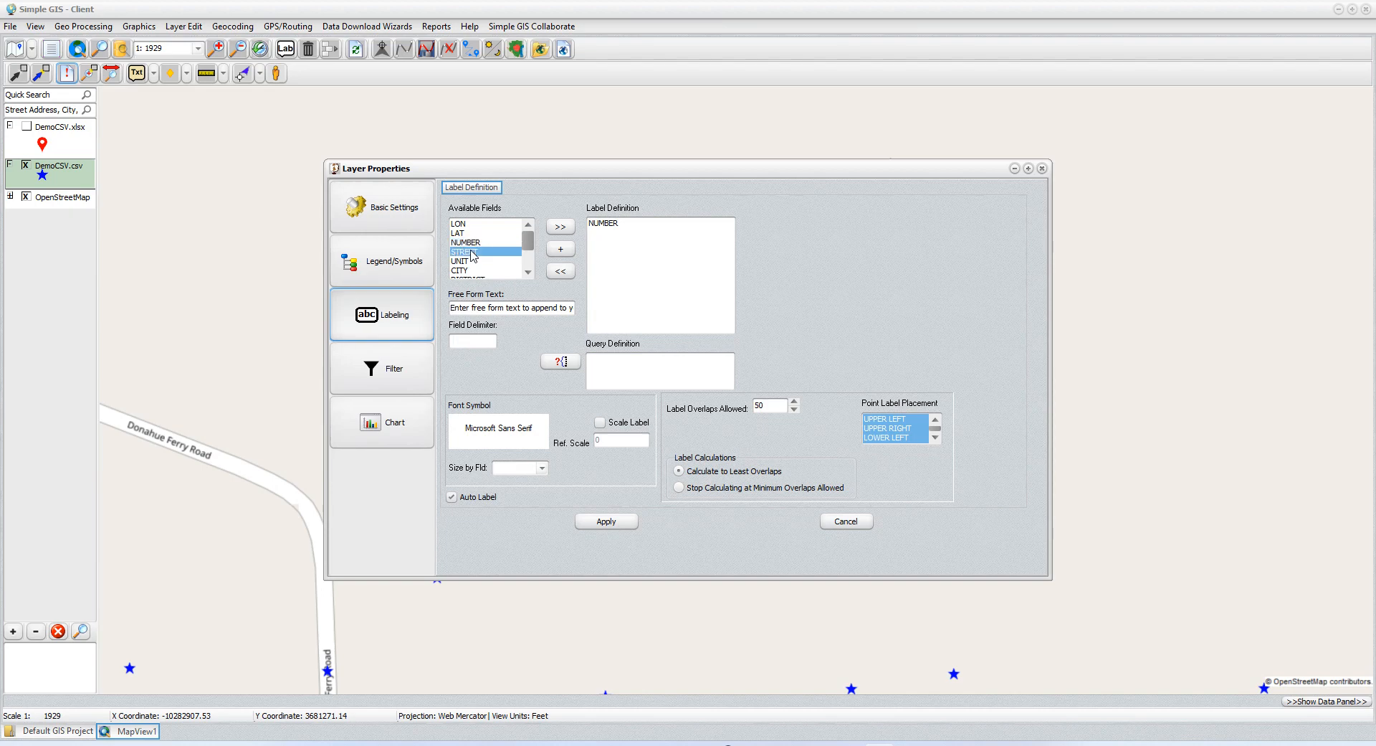
pyautogui.click(609, 224)
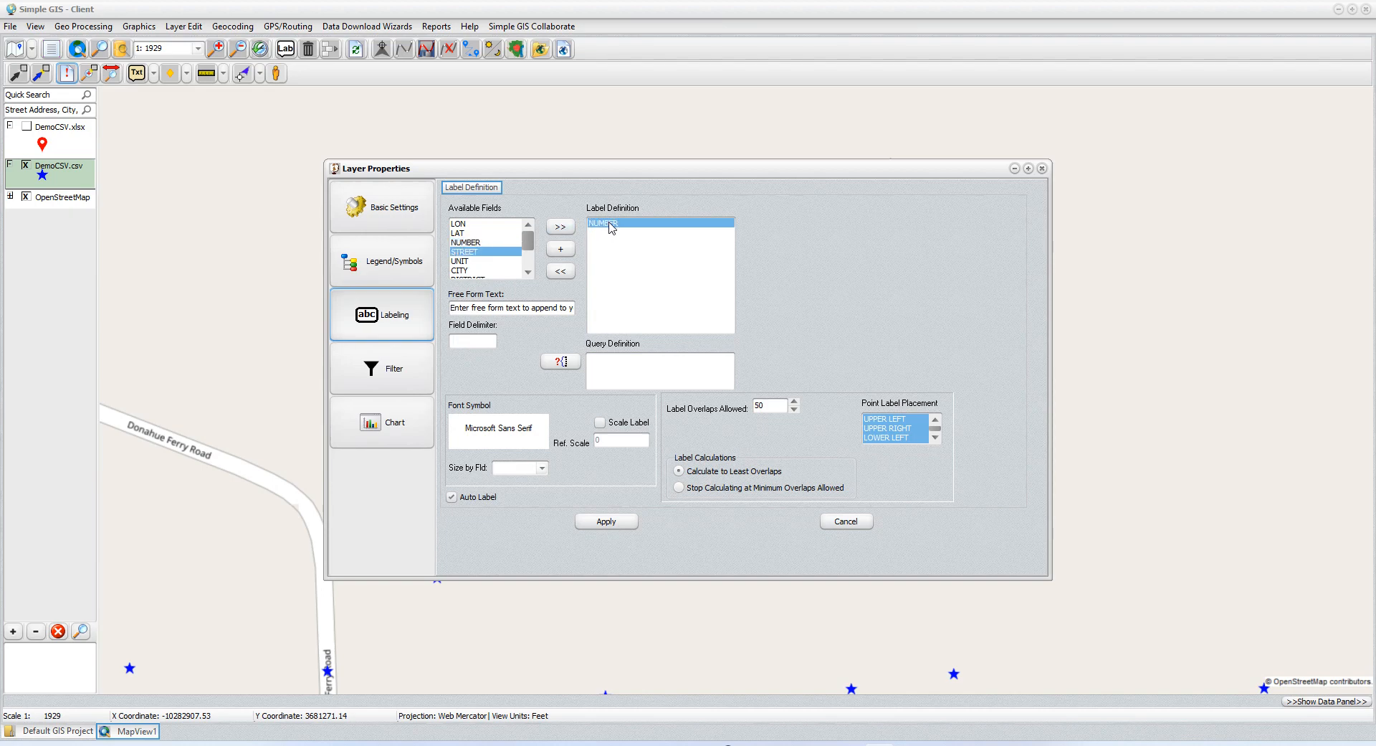
pyautogui.click(569, 251)
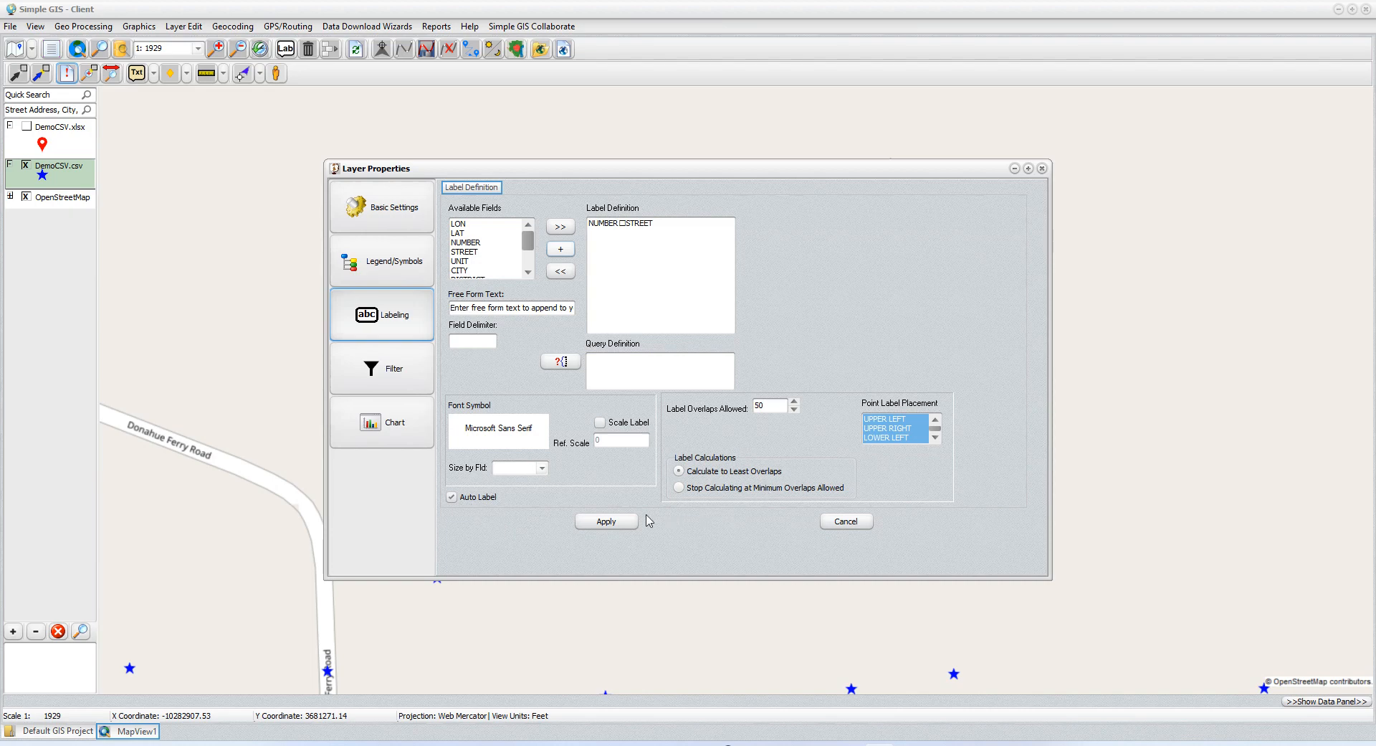
pyautogui.click(606, 522)
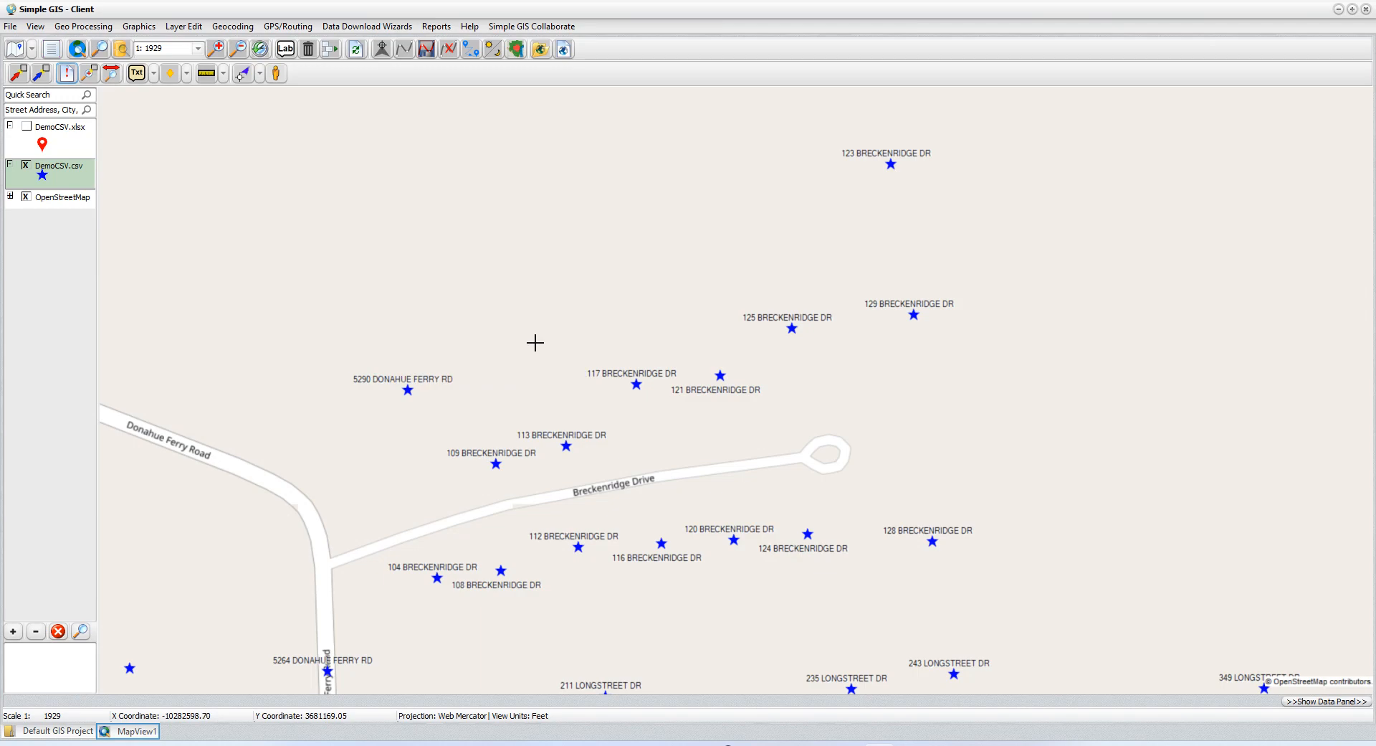
# Step: Add the HASH field as a second line of the DemoCSV.csv layer's label definition and apply it
pyautogui.doubleClick(65, 179)
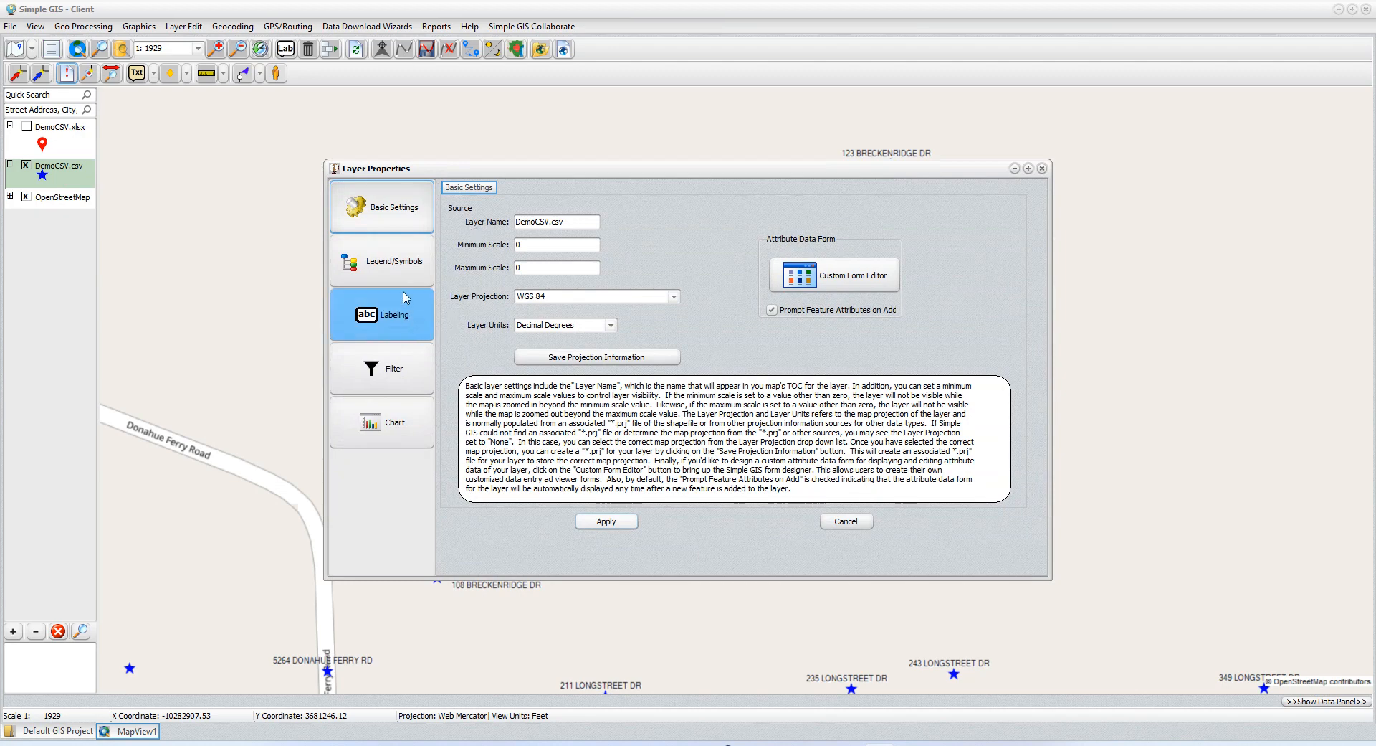
pyautogui.click(399, 320)
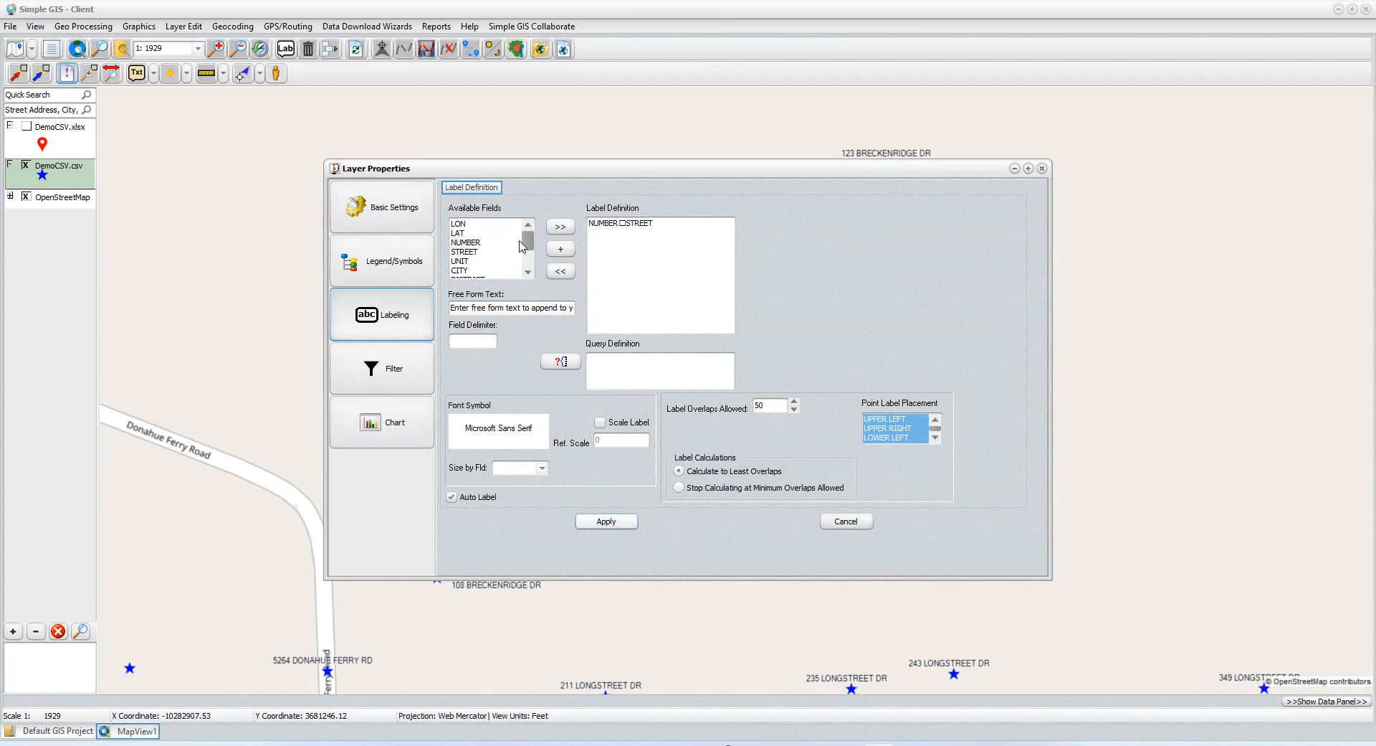
pyautogui.moveTo(528, 248); pyautogui.dragTo(528, 265)
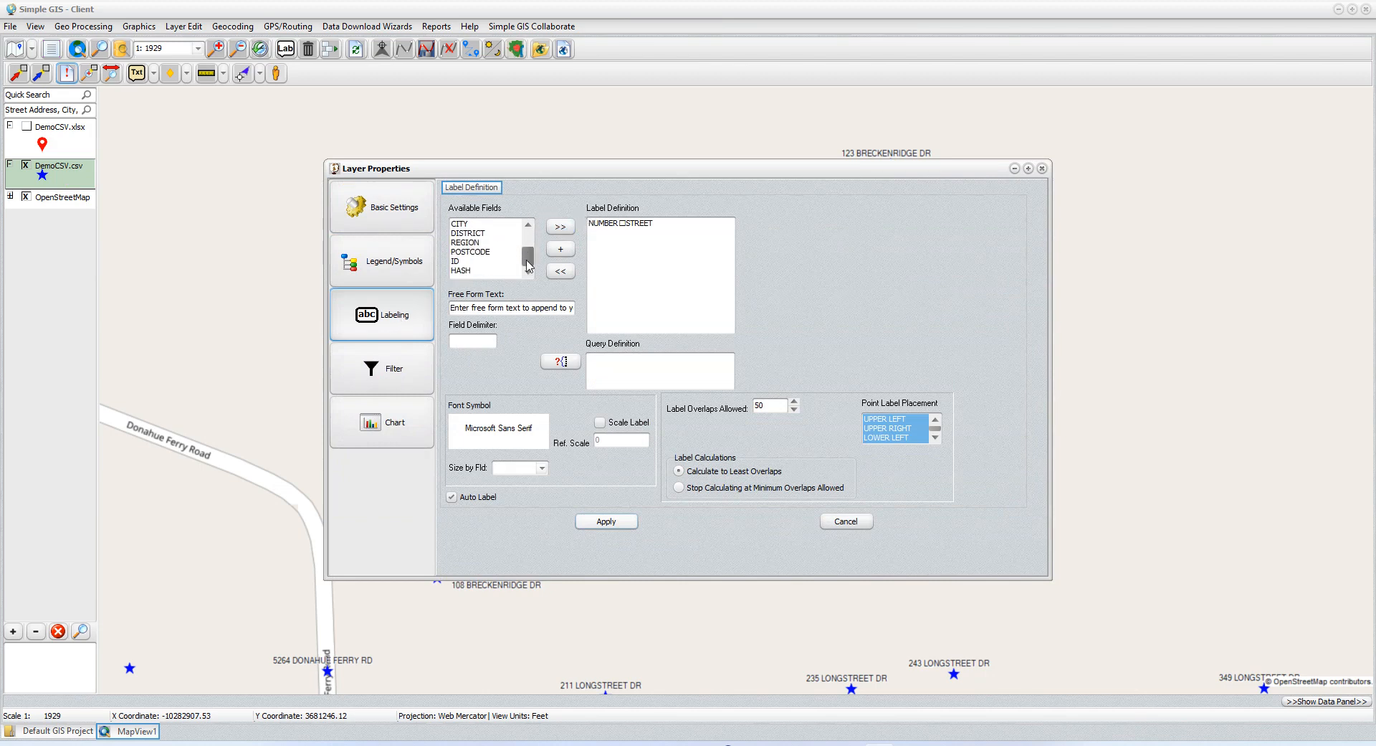
pyautogui.click(462, 272)
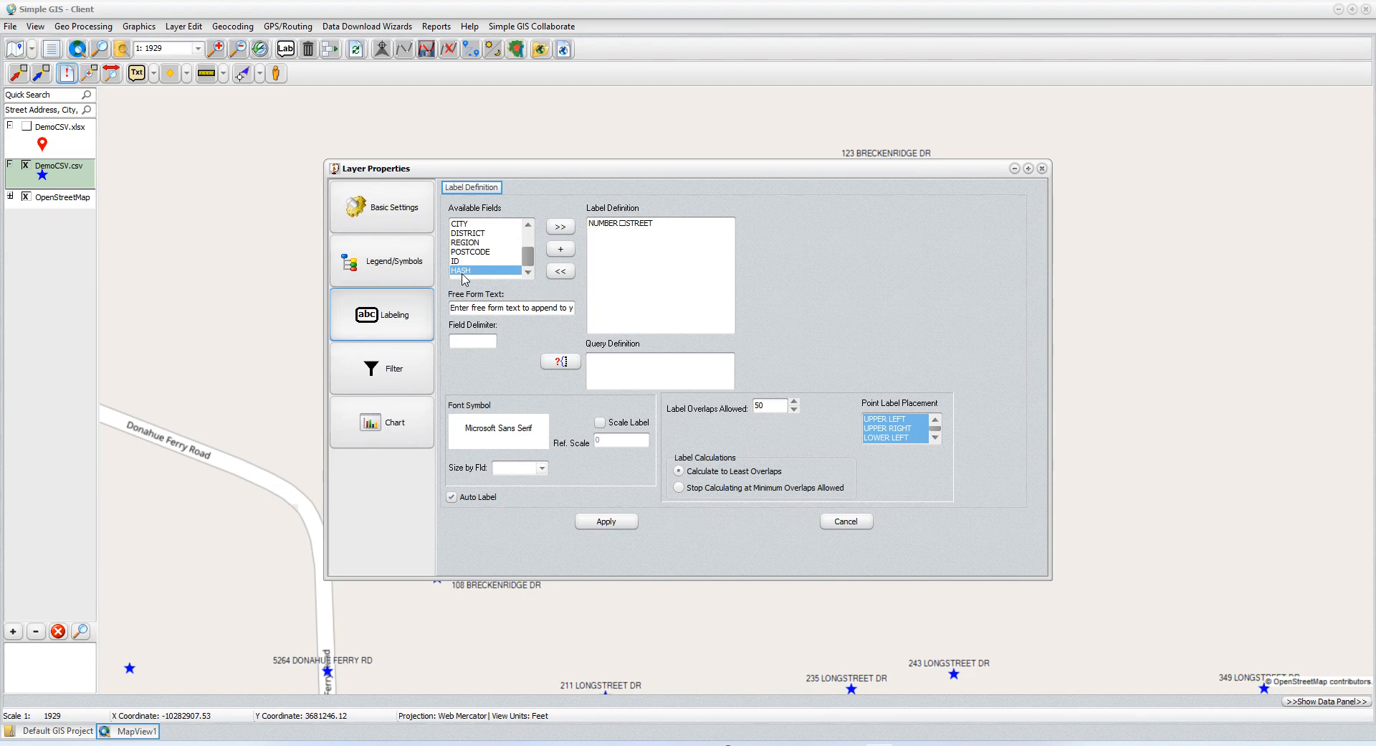
pyautogui.click(563, 228)
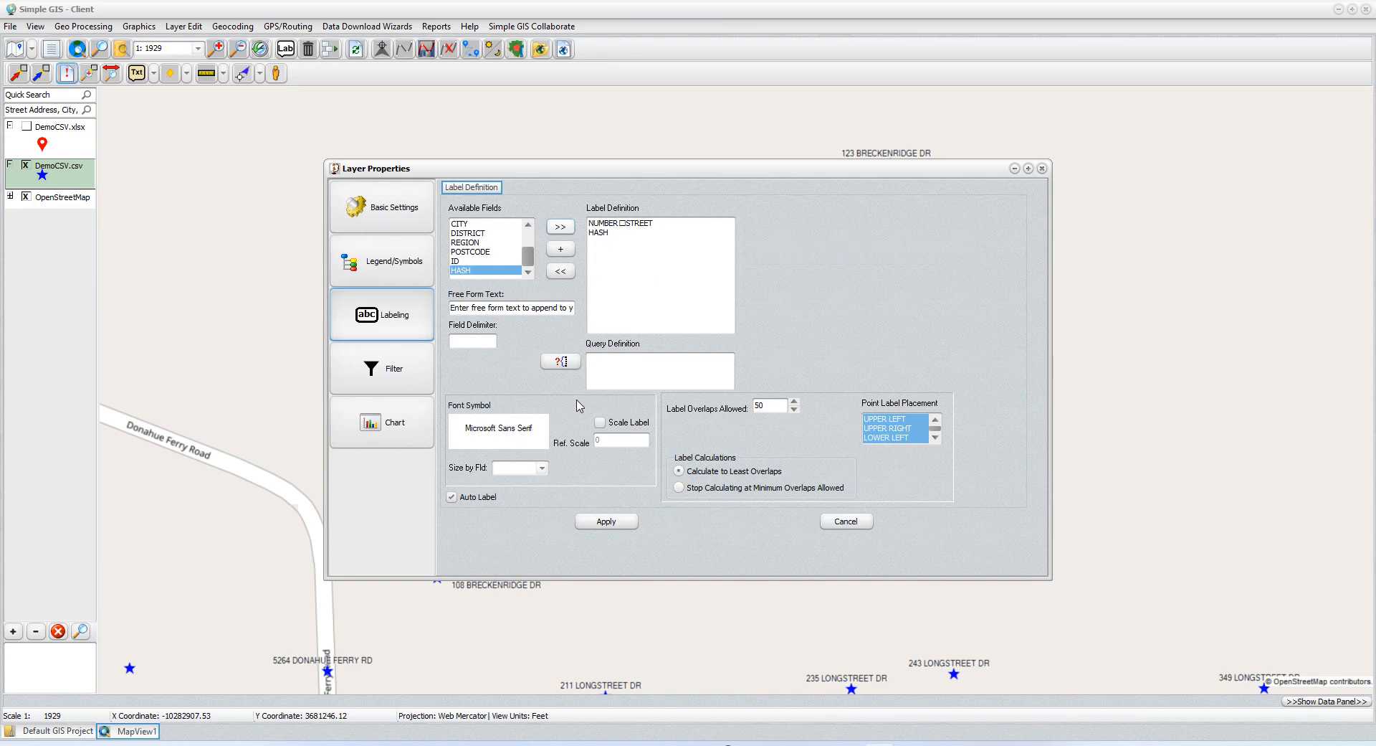
pyautogui.click(607, 522)
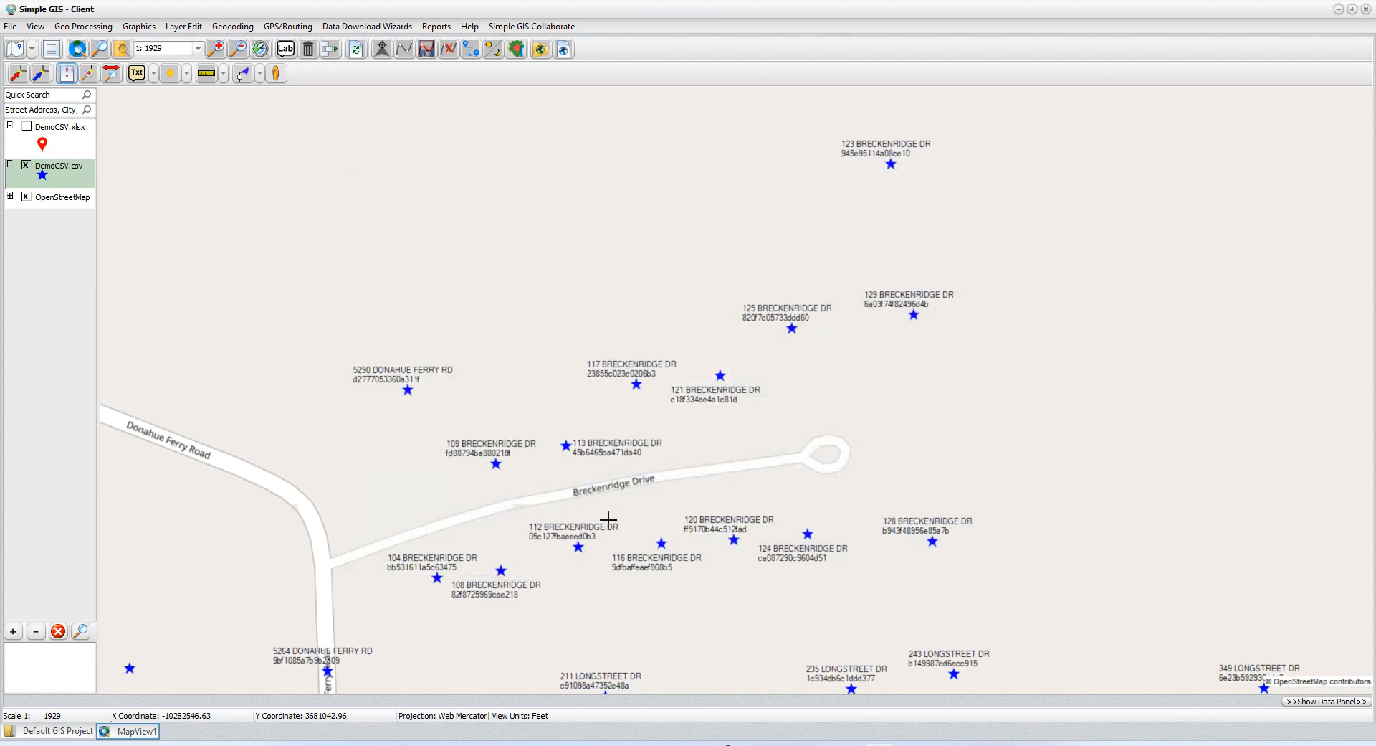